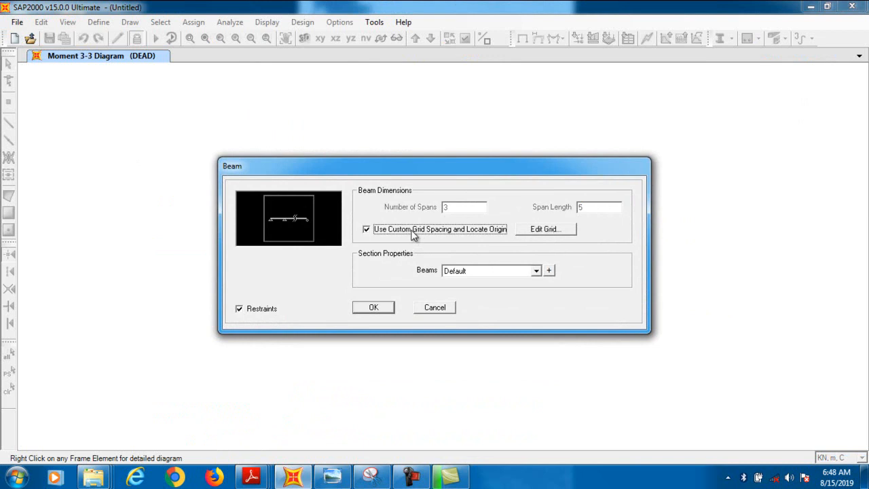
Switch the custom grid to spacing display, set the X spacing of grid B to 3 m, and create the three-span beam.
left_click(545, 229)
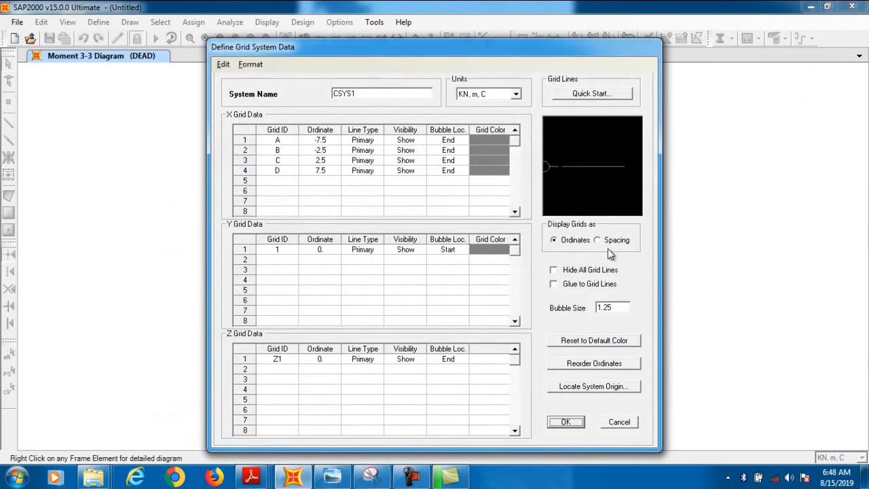
left_click(628, 241)
left_click(332, 141)
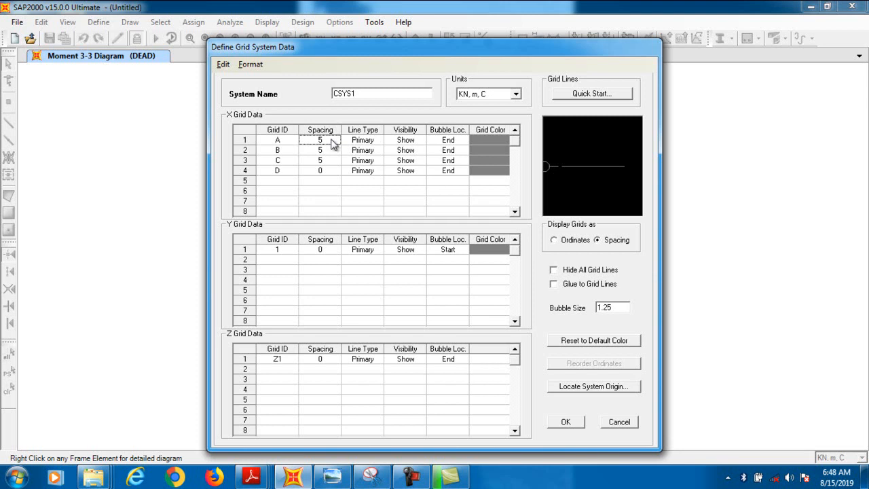
left_click(333, 151)
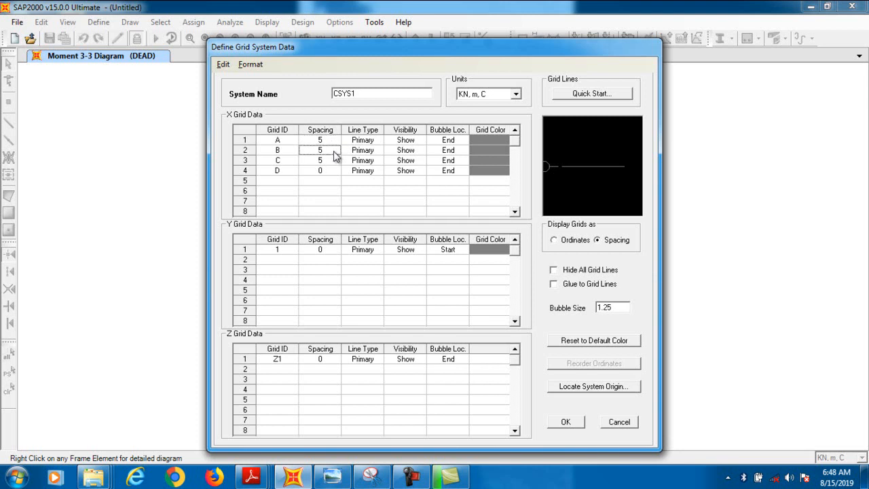
type("3")
left_click(576, 423)
left_click(575, 423)
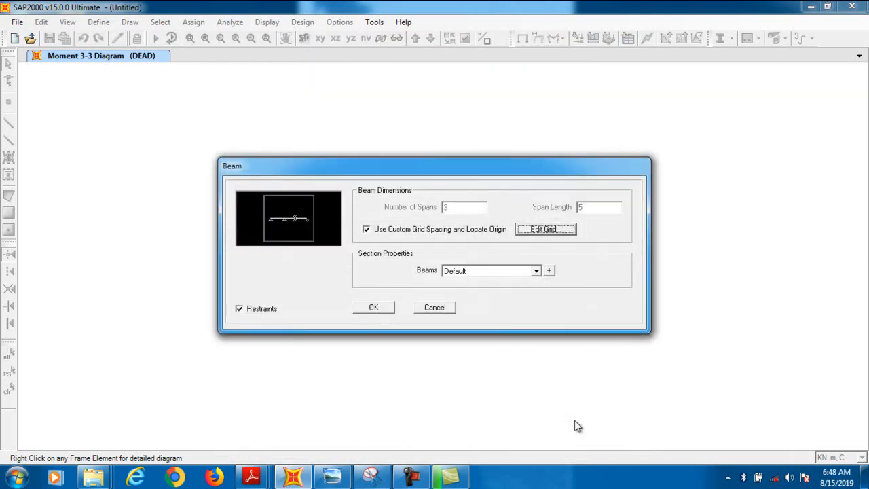
left_click(374, 308)
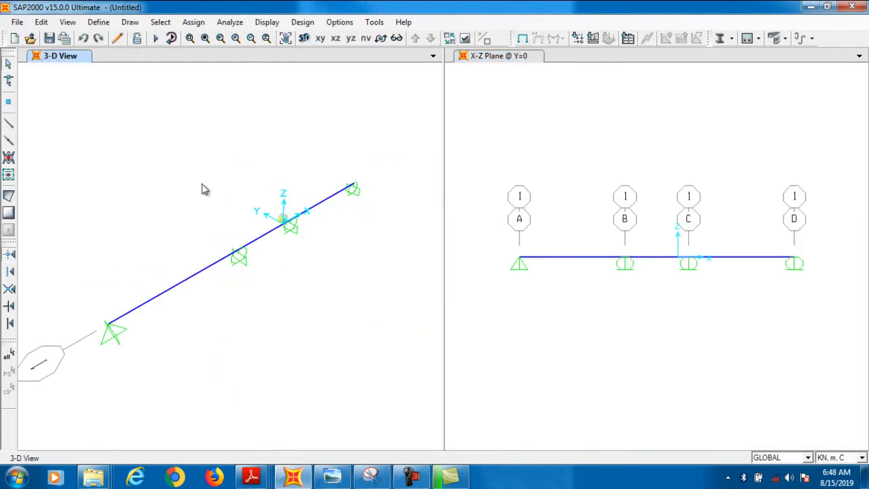
Close the 3-D view and assign fixed restraints to the beam's end joints at grids A and D.
left_click(84, 56)
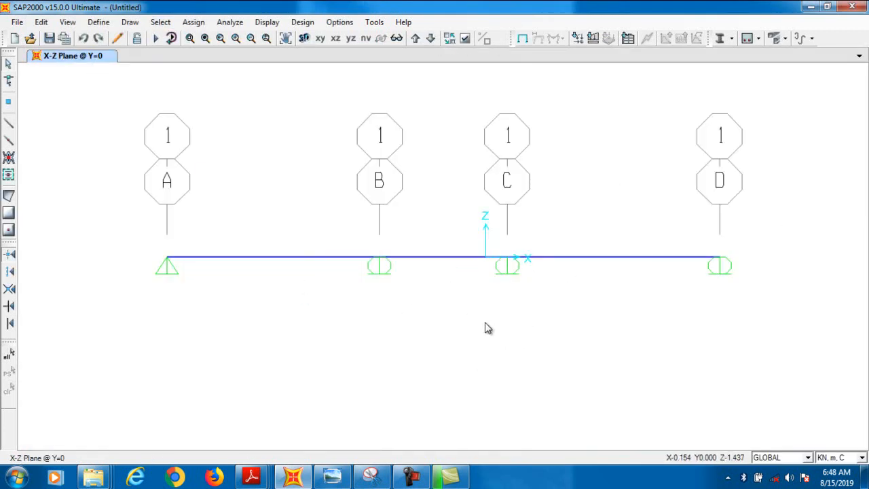
left_click(720, 262)
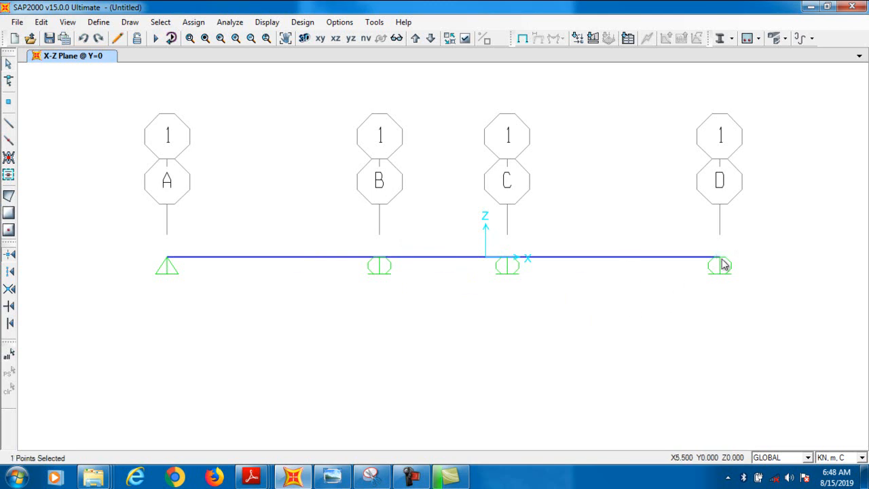
left_click(167, 258)
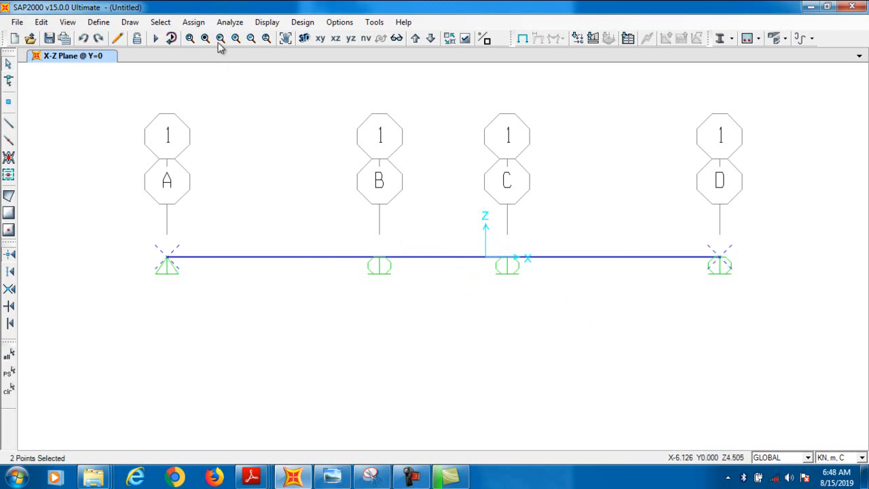
left_click(193, 22)
mouse_move(209, 37)
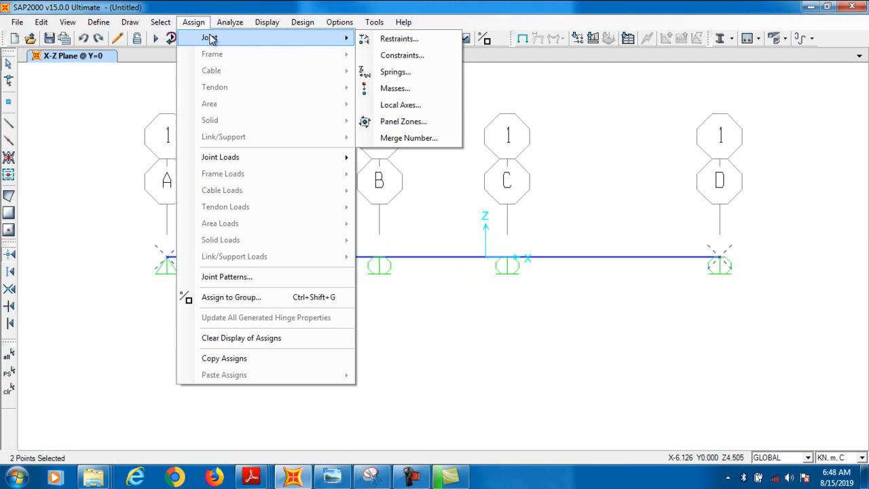
left_click(394, 38)
left_click(408, 283)
left_click(408, 308)
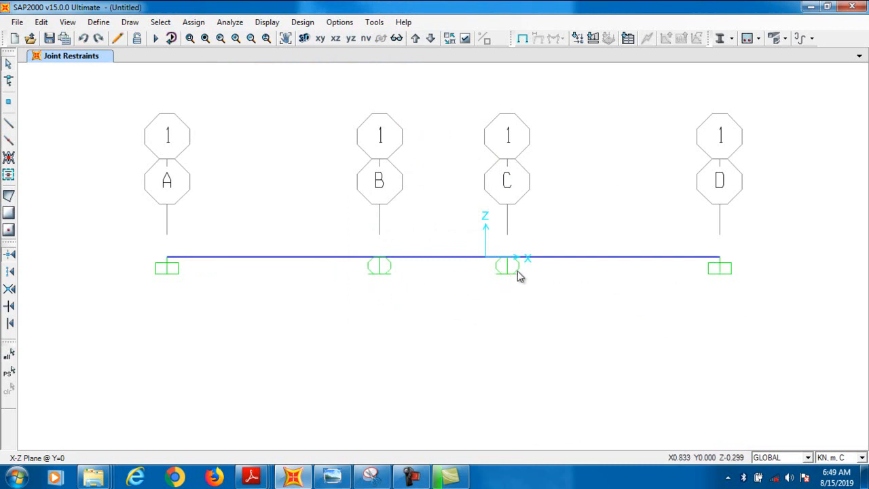
Start a distributed load assignment on span BC and set the DEAD load pattern's self-weight multiplier to 0.
left_click(439, 256)
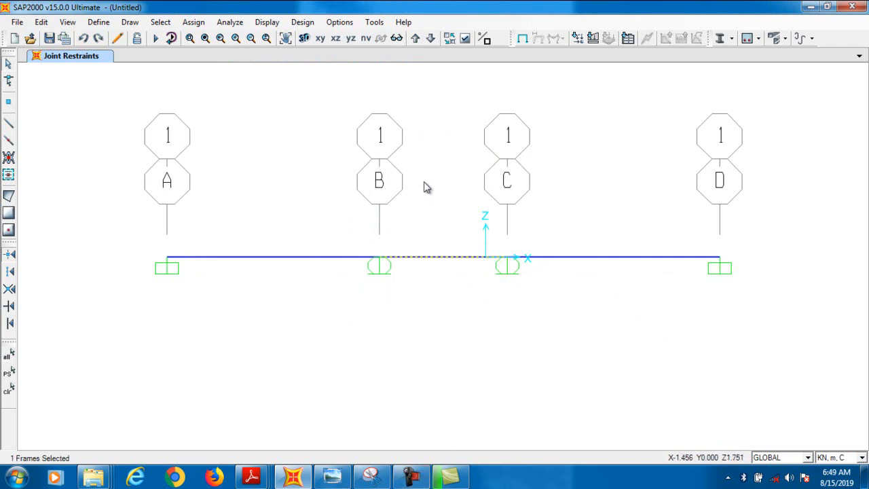
left_click(194, 23)
mouse_move(278, 174)
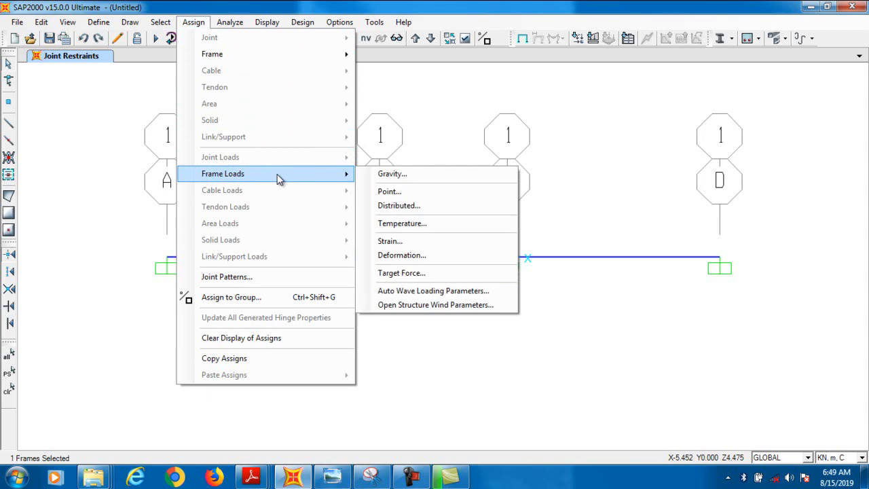
left_click(435, 206)
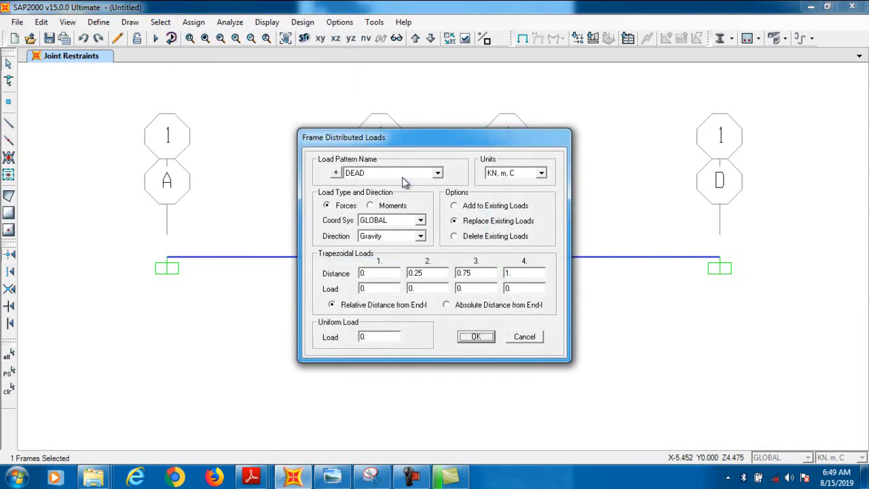
left_click(335, 173)
left_click(422, 211)
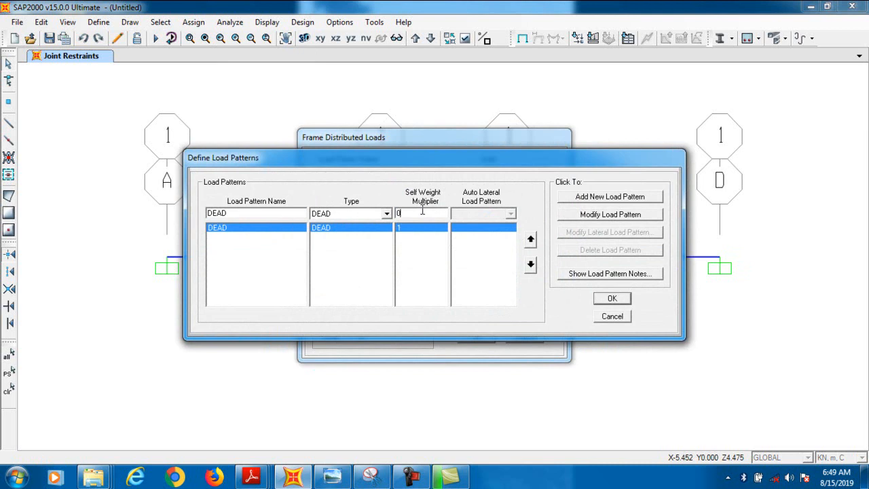
left_click(610, 215)
left_click(613, 298)
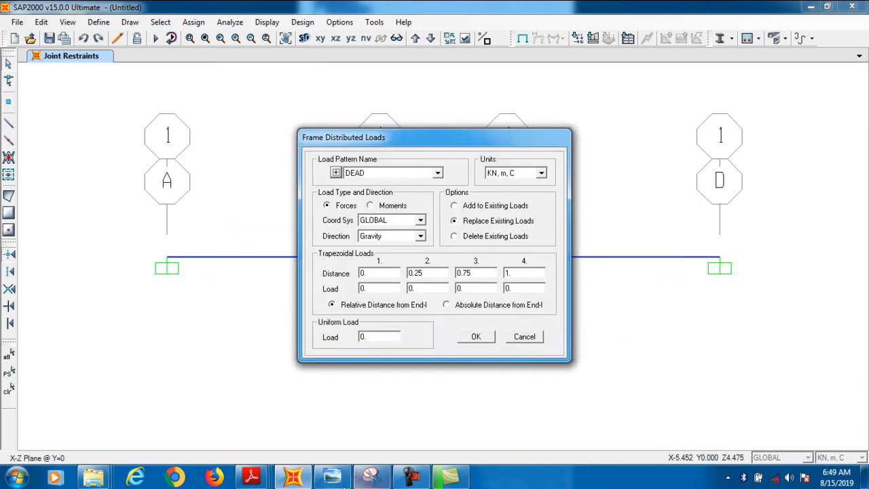
Apply a uniform gravity load of 20 kN/m to span BC under DEAD, adding it to existing loads.
mouse_move(286, 481)
mouse_move(250, 477)
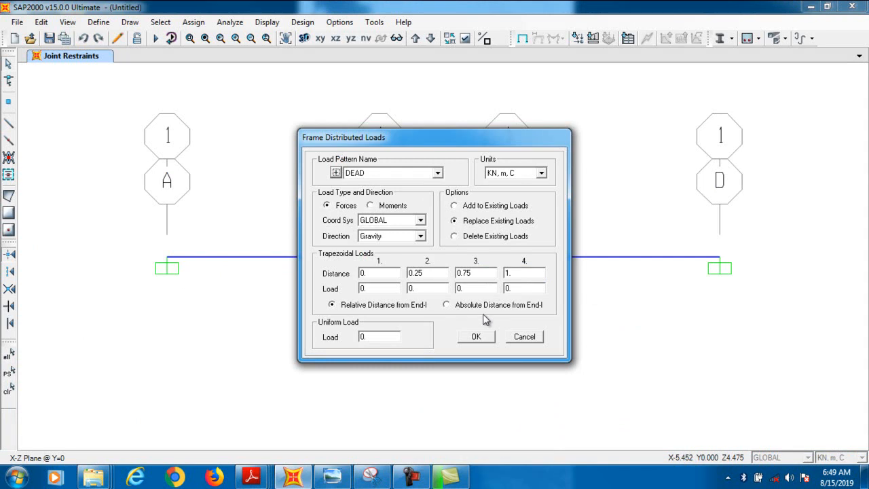
double_click(370, 338)
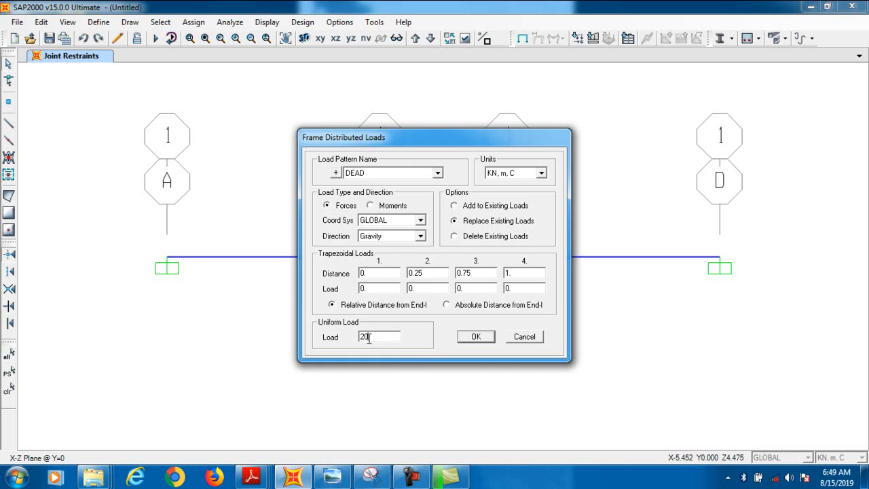
left_click(475, 205)
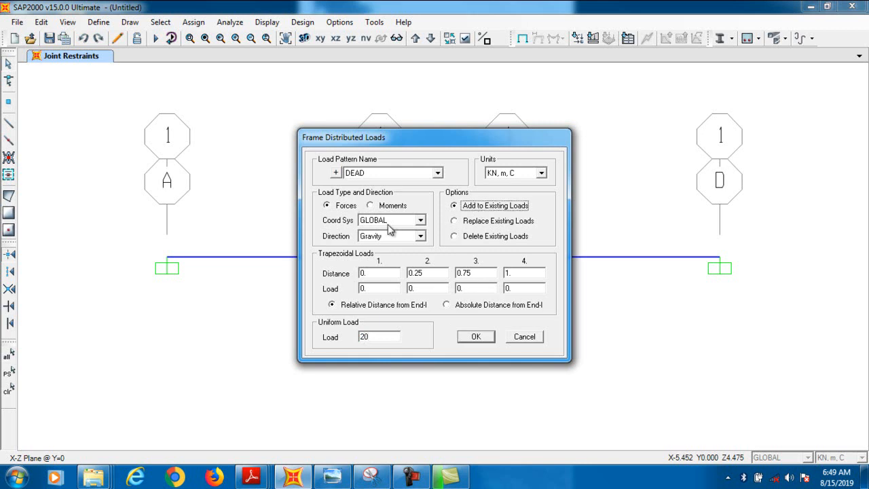
left_click(476, 337)
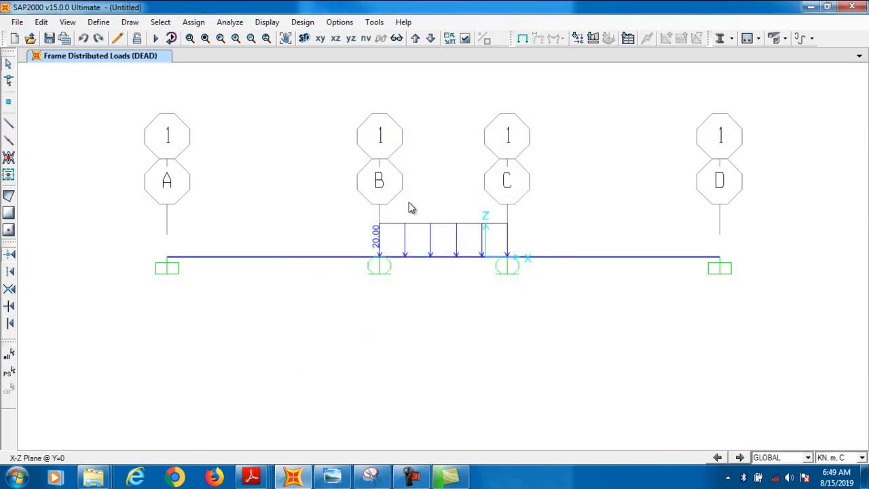
Exclude the MODAL case from the run, then run the analysis and save the model as 27.
left_click(155, 38)
left_click(417, 193)
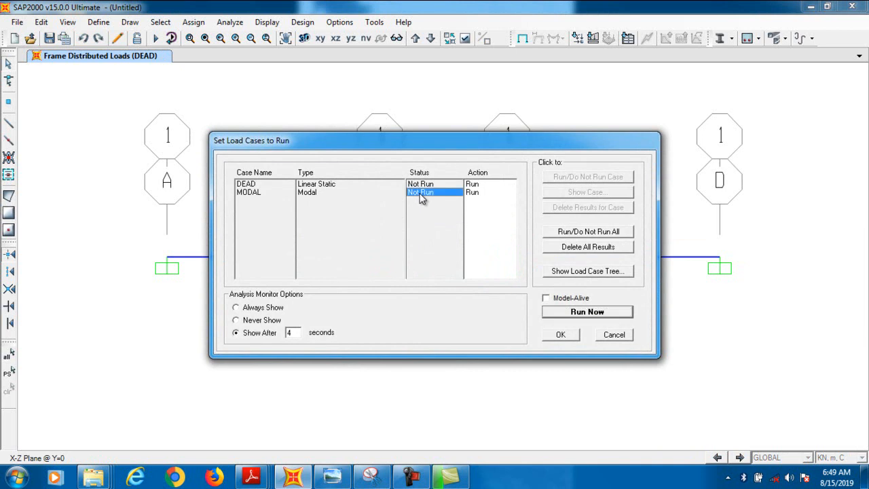
left_click(588, 178)
left_click(577, 313)
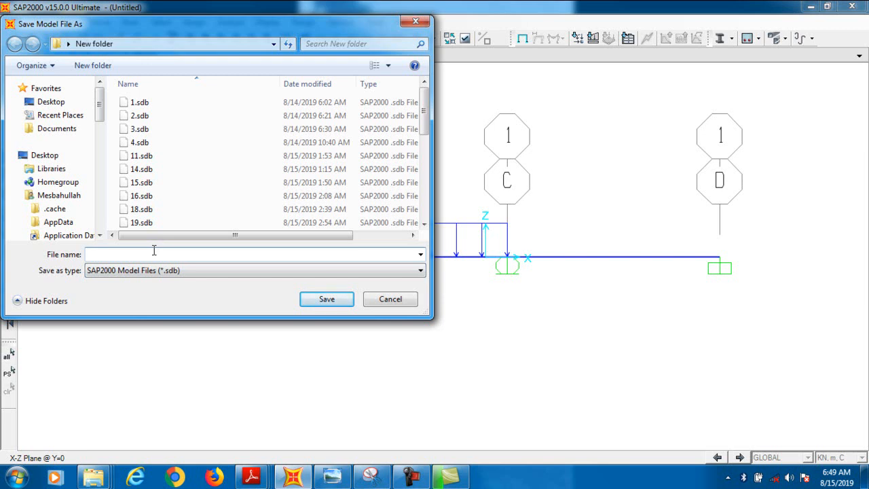
type("2")
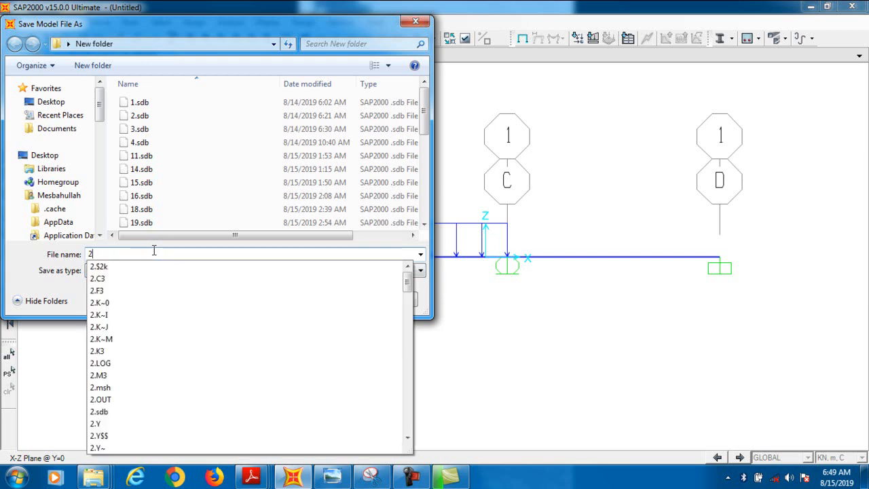
type("7")
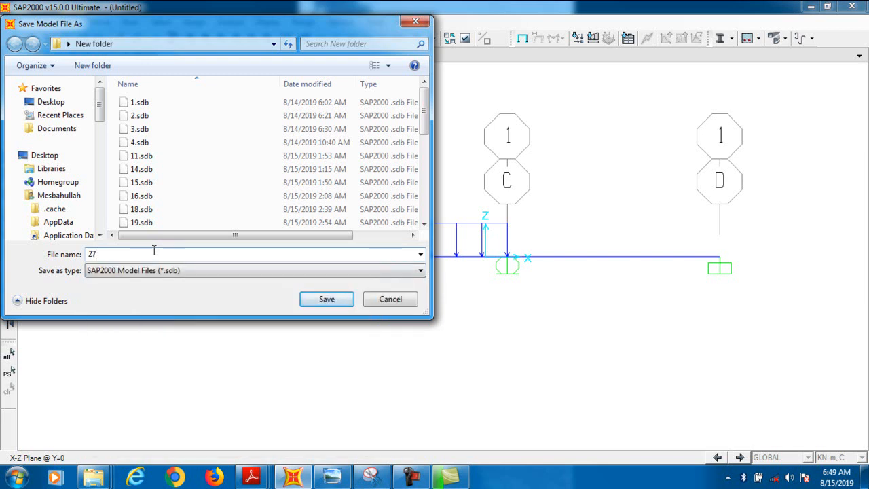
left_click(345, 300)
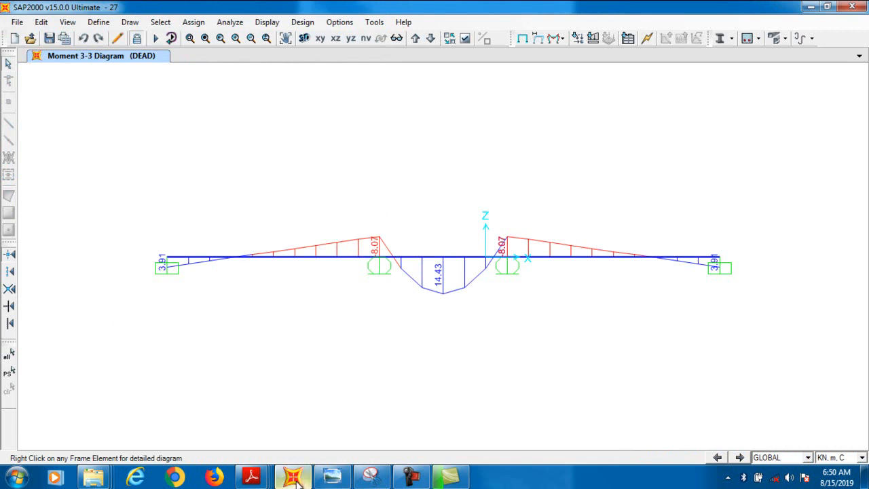
Compare the SAP2000 moment diagram with the worked solution's moment and shear diagrams in Chapter 11.pdf in Adobe Reader.
mouse_move(252, 478)
left_click(619, 440)
scroll(631, 364, "down", 10)
scroll(631, 365, "down", 20)
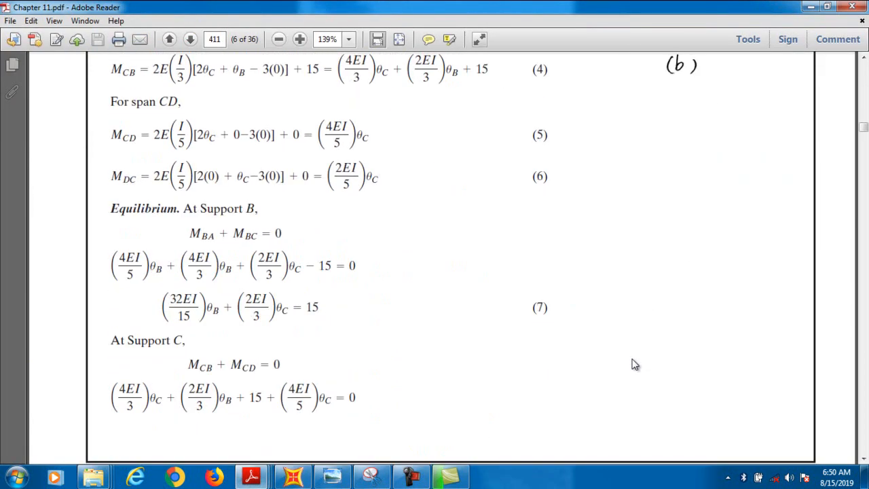
scroll(632, 365, "down", 10)
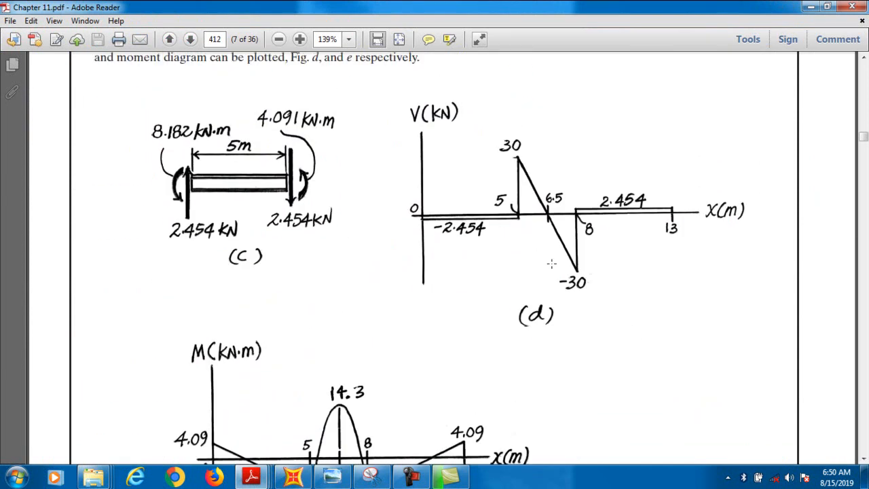
scroll(411, 425, "down", 3)
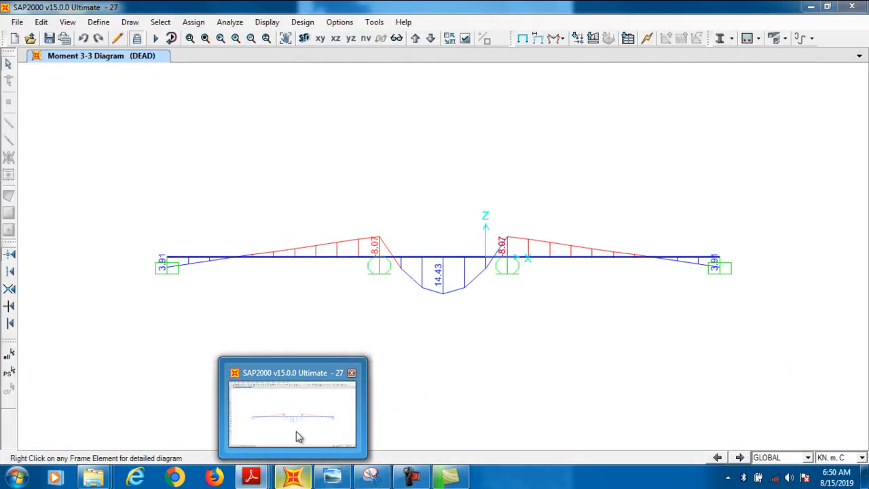
left_click(301, 434)
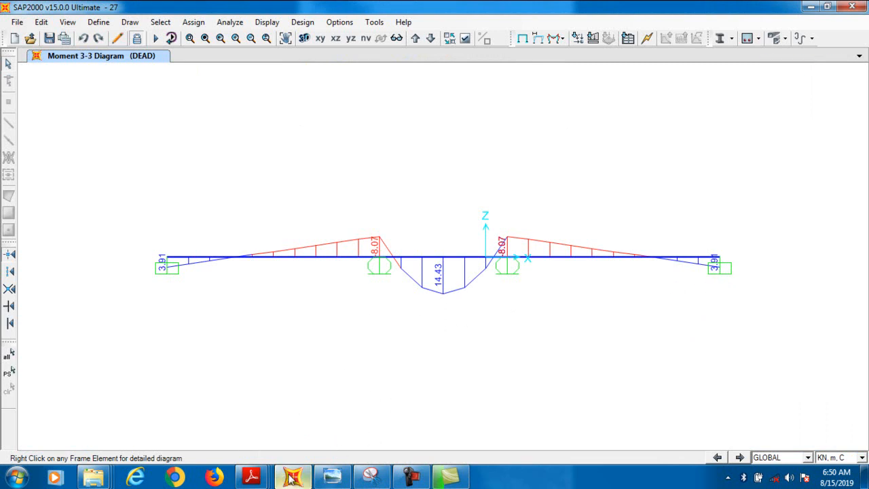
mouse_move(251, 477)
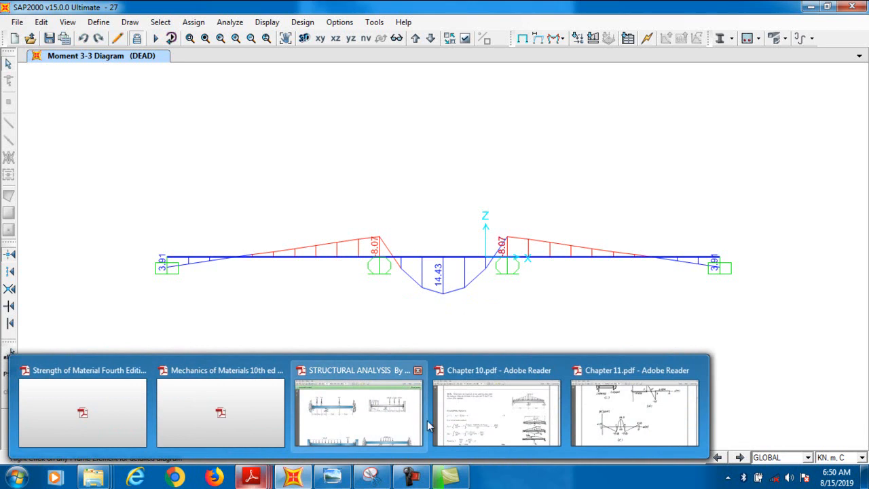
mouse_move(655, 418)
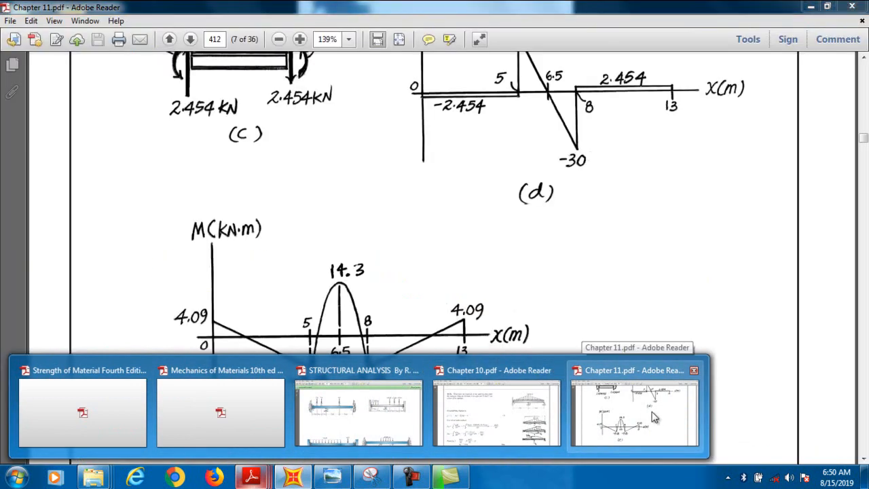
left_click(652, 417)
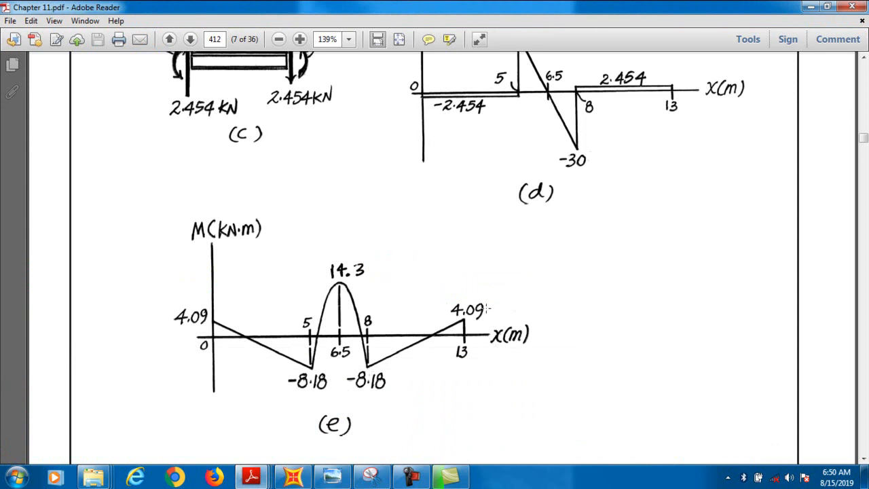
scroll(588, 90, "up", 2)
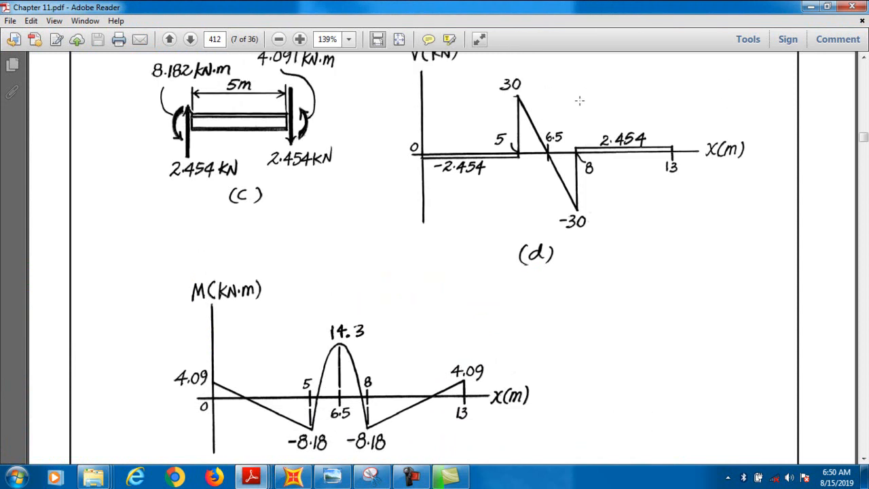
Switch back to SAP2000 and display the Shear 2-2 diagram of the beam for the DEAD case.
left_click(293, 477)
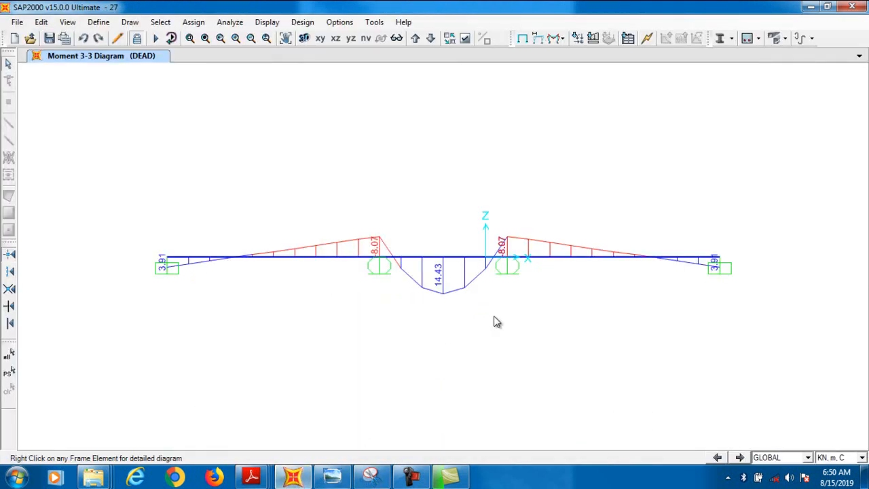
left_click(558, 39)
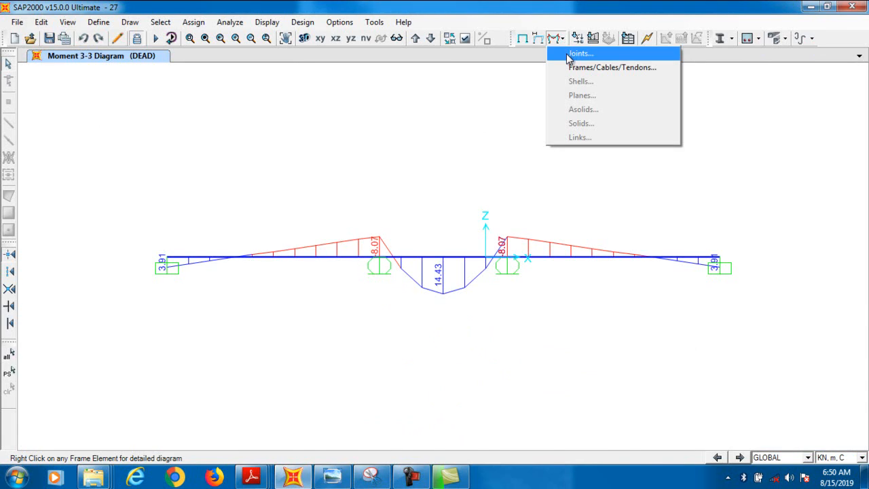
left_click(570, 67)
left_click(373, 233)
left_click(499, 369)
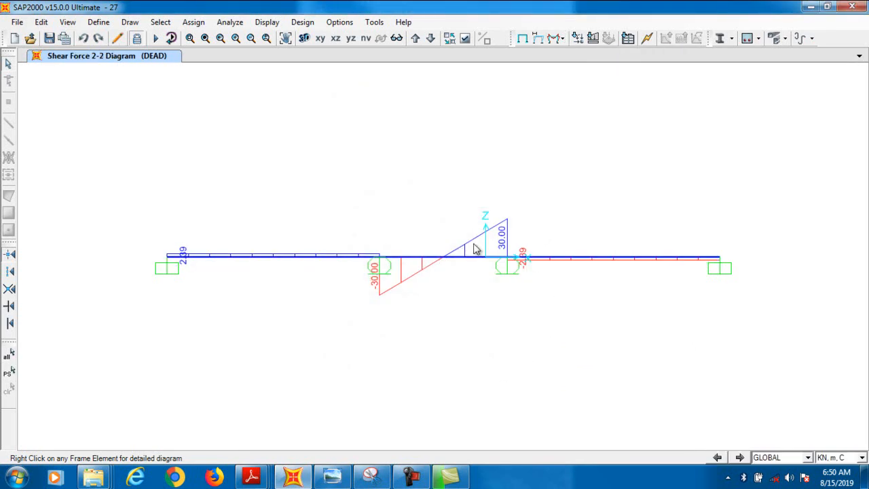
Display the joint reactions of the beam for the DEAD case as arrows.
left_click(559, 39)
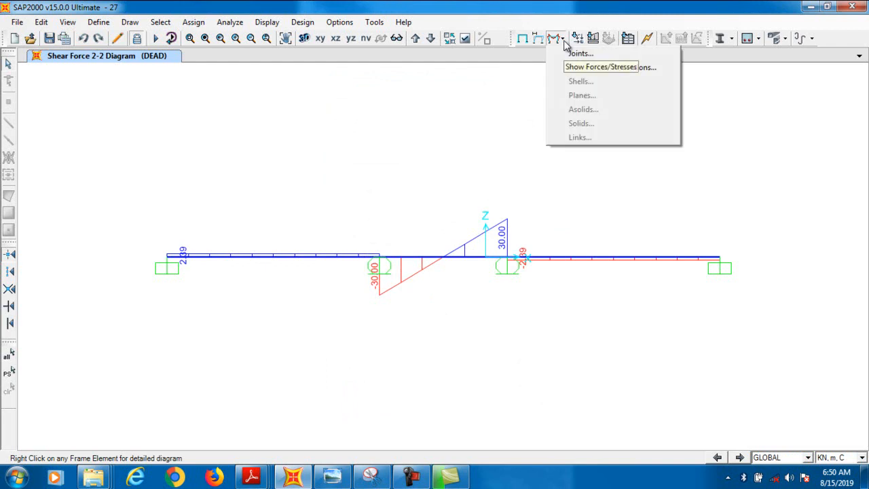
left_click(570, 54)
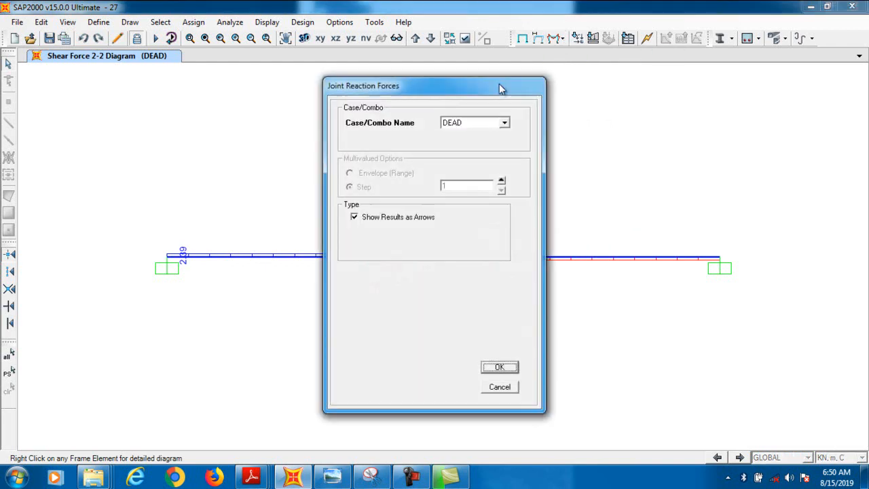
left_click(500, 367)
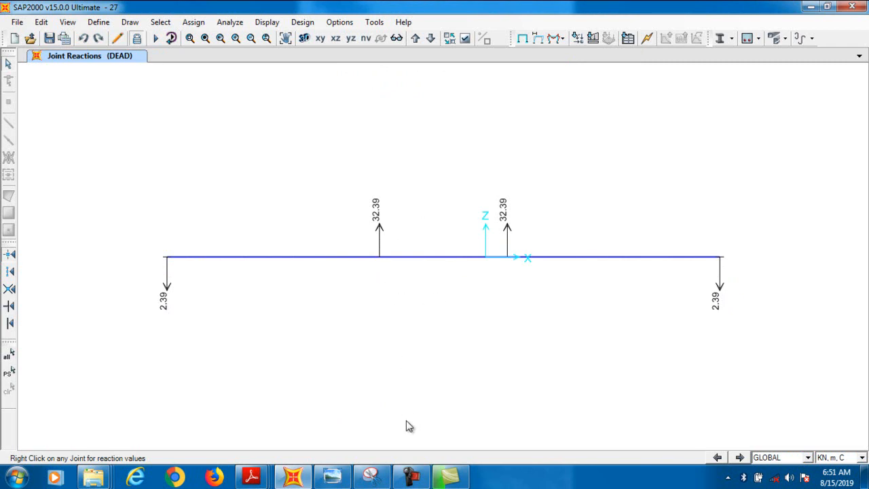
left_click(412, 477)
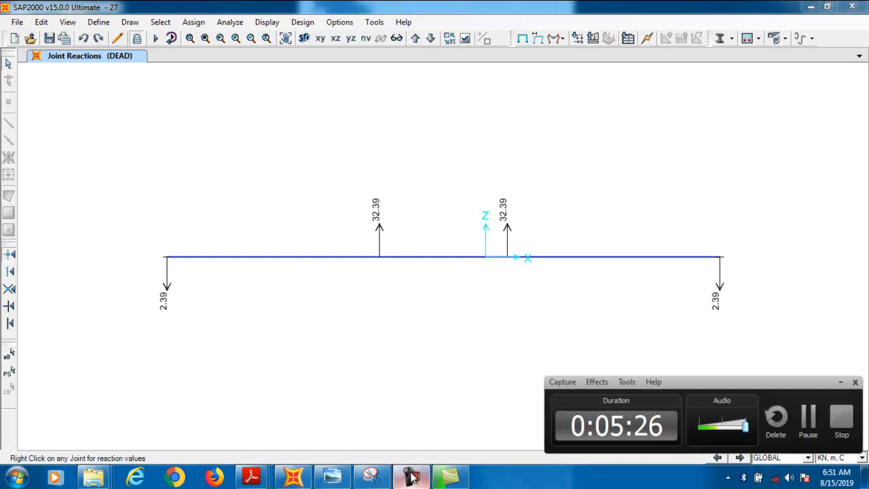
left_click(807, 418)
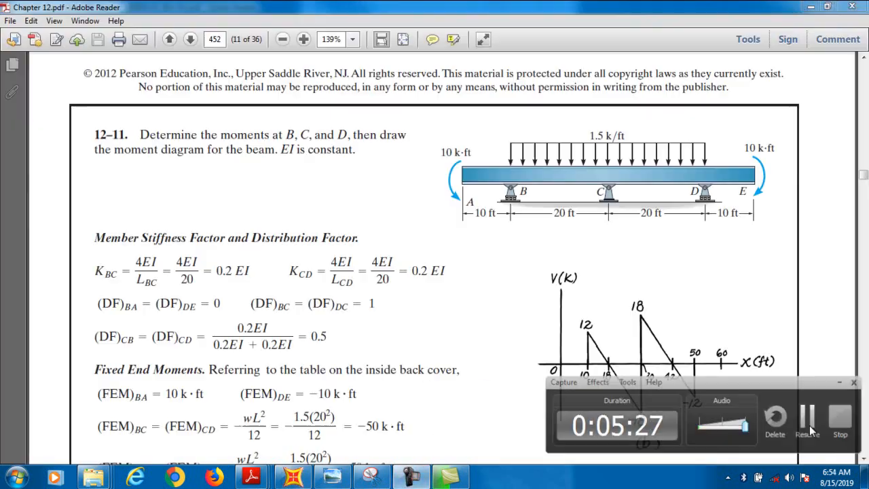
left_click(807, 421)
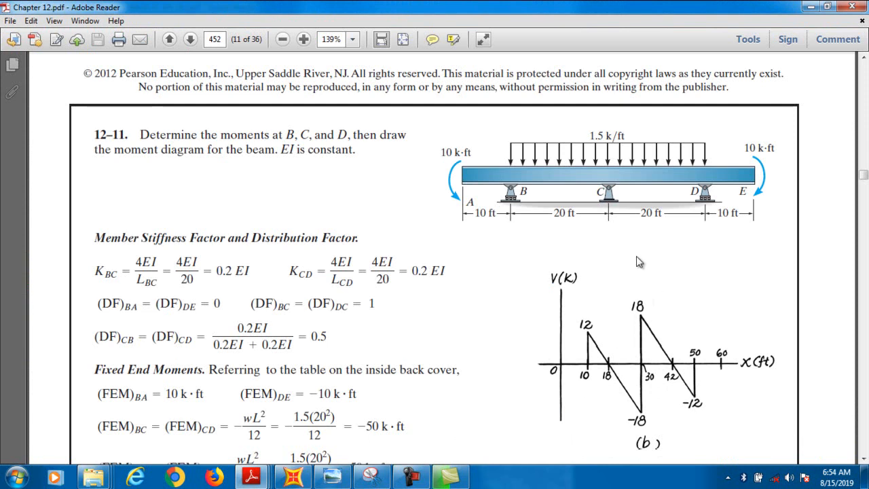
Review problem 12–11 in Chapter 12.pdf in Adobe Reader, including its loads, spans, and shear and moment diagrams.
scroll(600, 333, "down", 3)
scroll(601, 332, "down", 3)
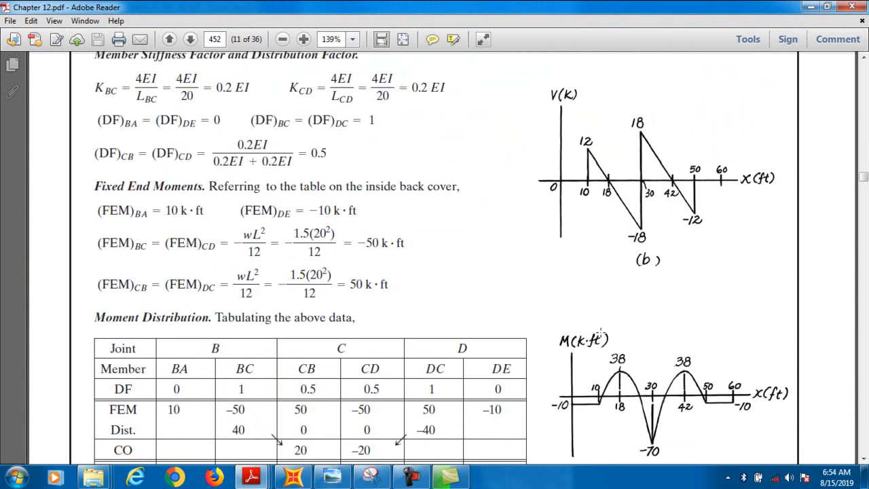
scroll(602, 339, "up", 6)
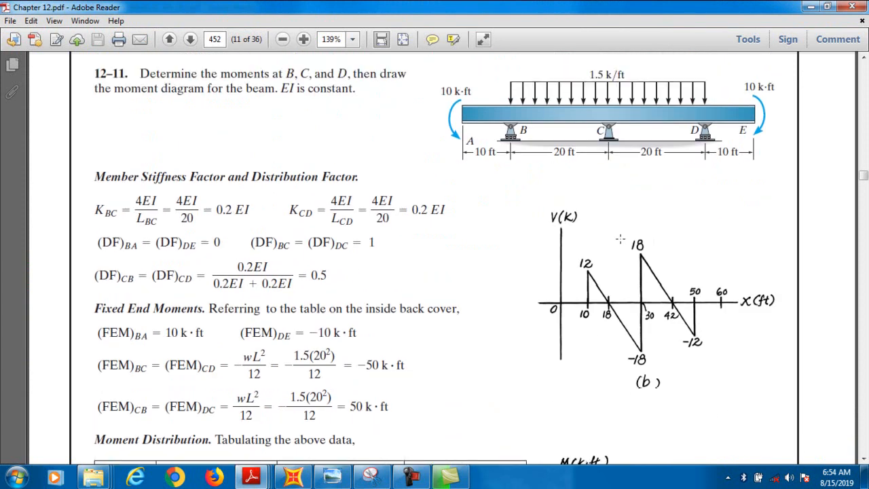
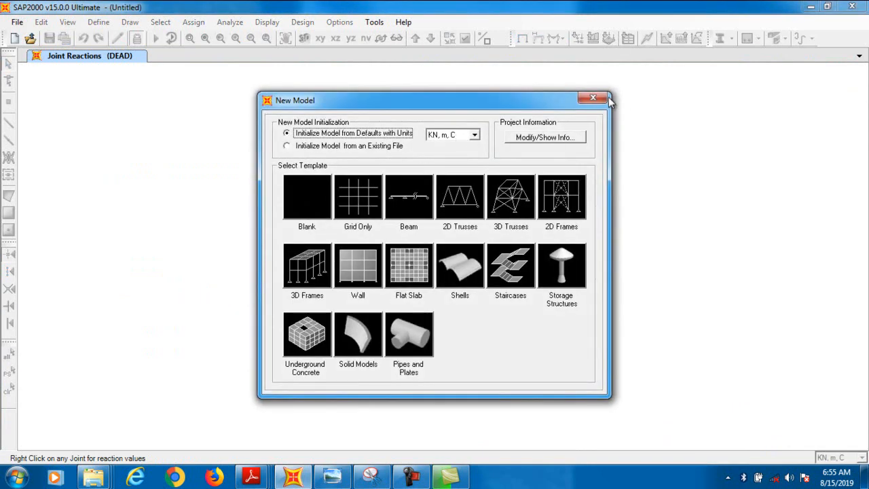
Set the SAP2000 units to Kip, ft, F and start a new model from the Beam template.
left_click(594, 99)
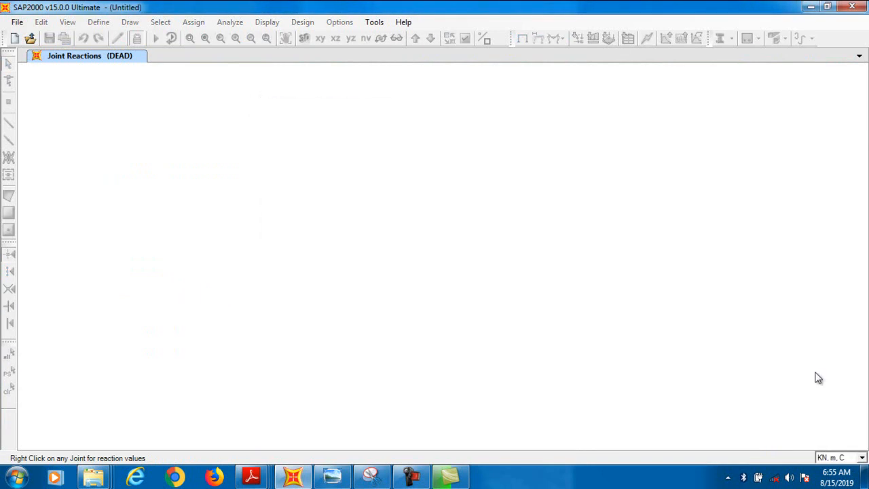
left_click(861, 459)
left_click(839, 353)
left_click(14, 38)
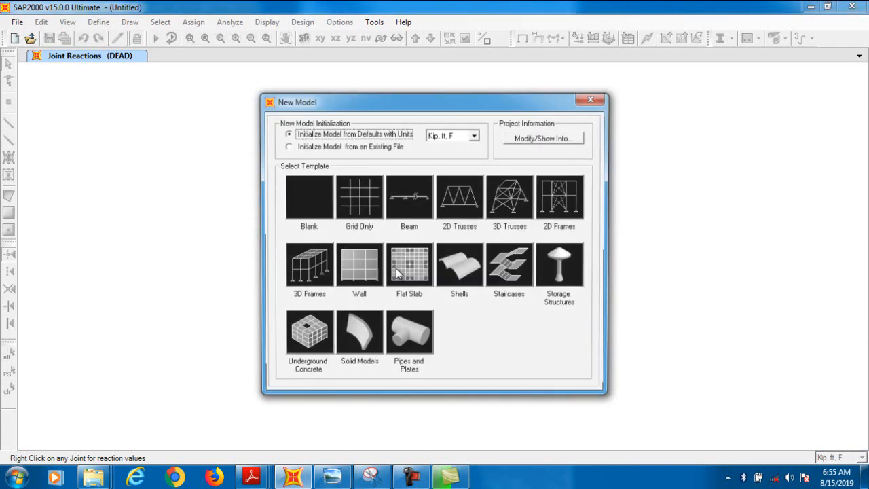
left_click(411, 210)
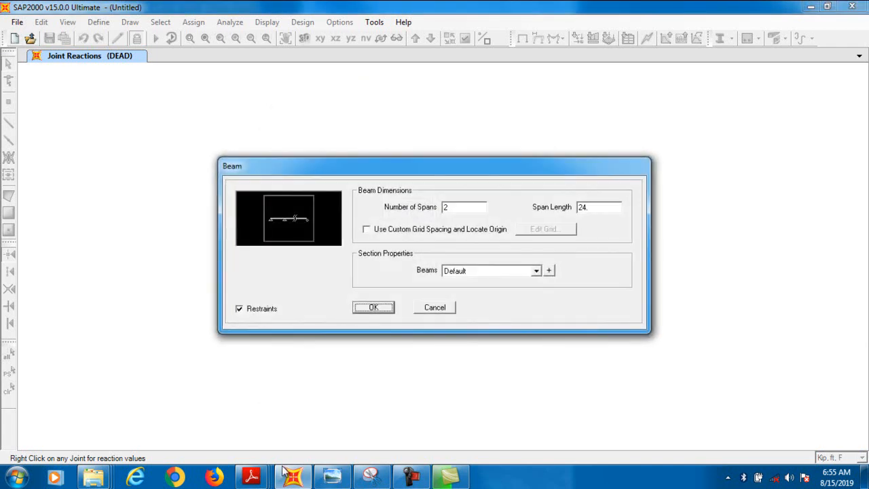
Check the span lengths of problem 12–11 in Chapter 12.pdf in Adobe Reader and return to SAP2000.
mouse_move(252, 481)
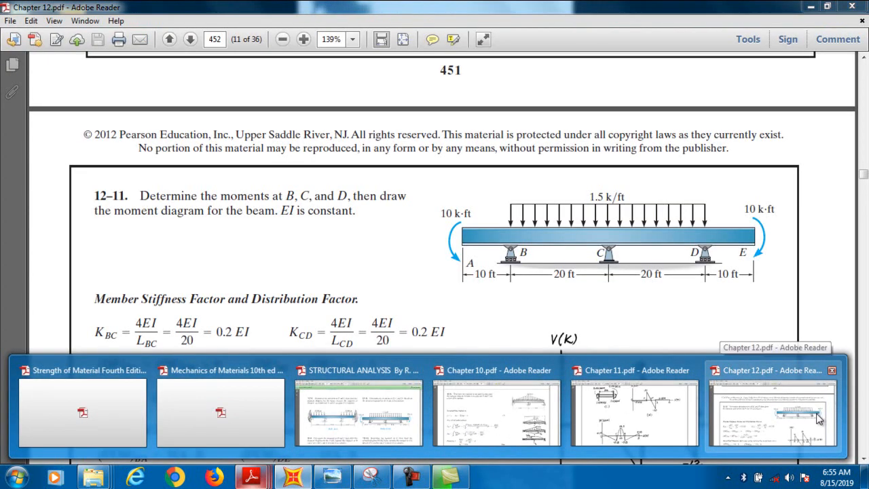
left_click(821, 419)
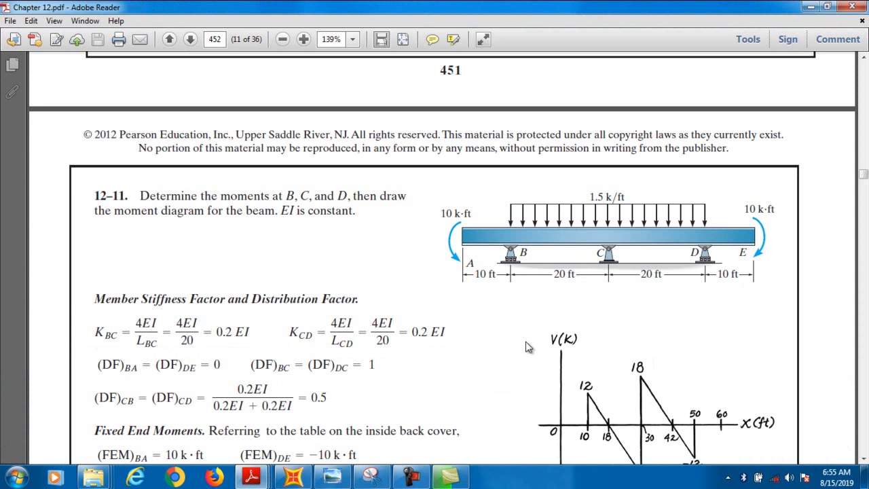
left_click(293, 477)
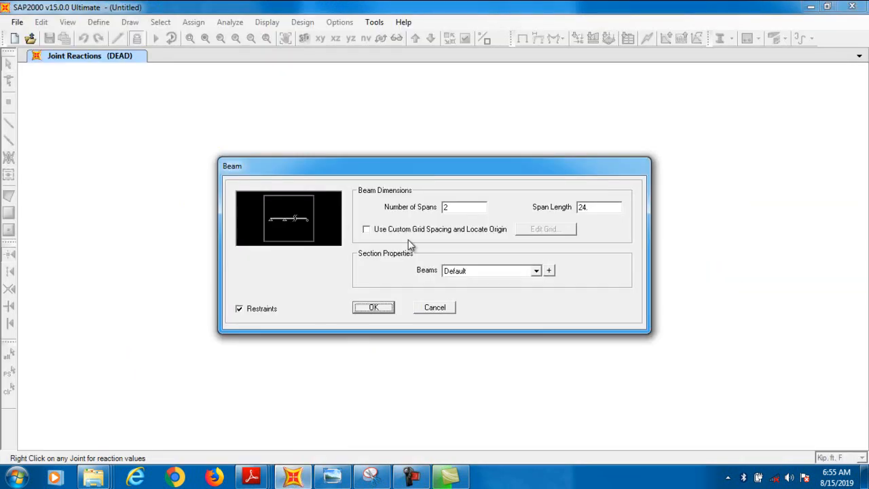
Set the beam to 4 spans with custom grid spacing, and show its grid data as spacing.
double_click(467, 208)
left_click(383, 231)
left_click(553, 232)
left_click(615, 241)
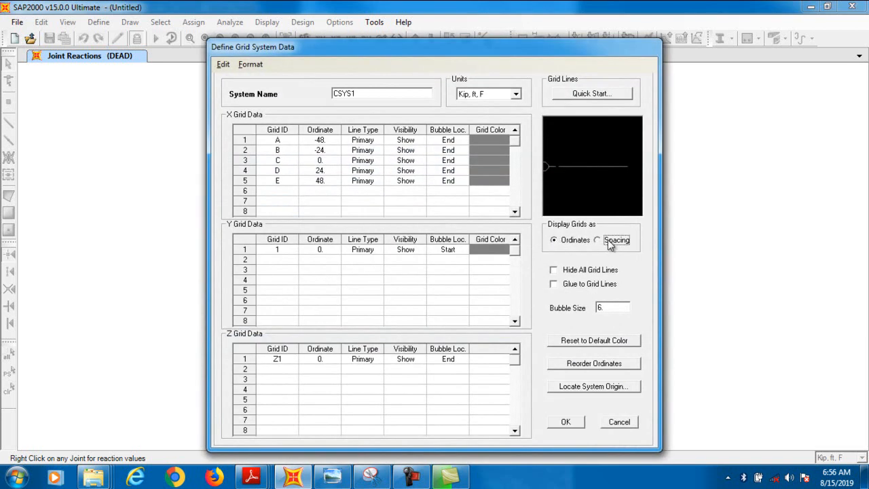
Set the X grid spacings of A to D to 10, 20, 20 and 10 ft and create the beam.
left_click(339, 140)
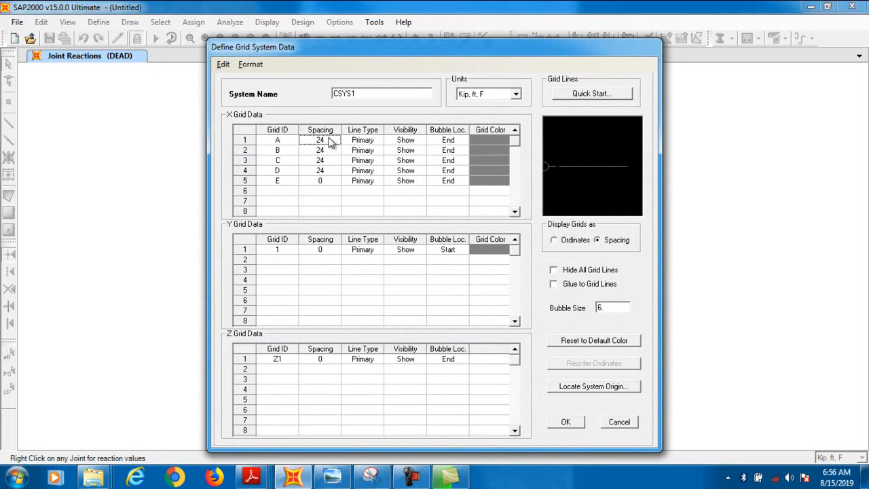
type("10")
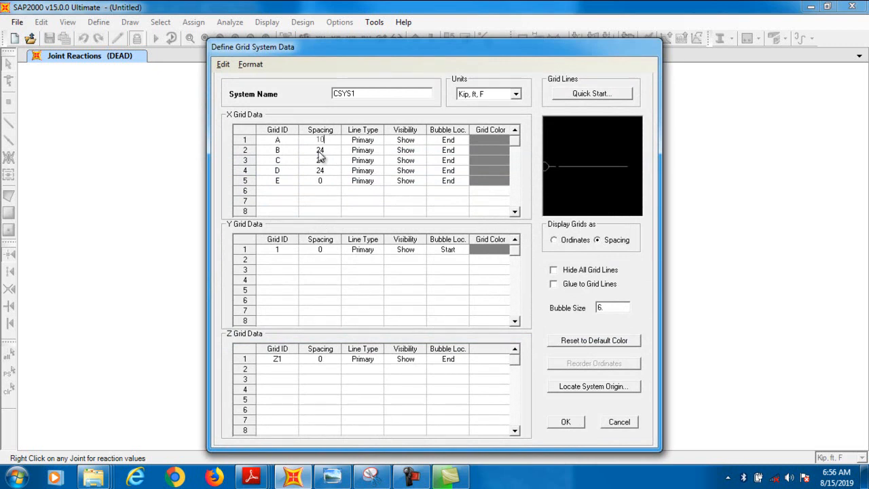
left_click(319, 152)
type("1")
left_click(321, 162)
type("2")
left_click(332, 172)
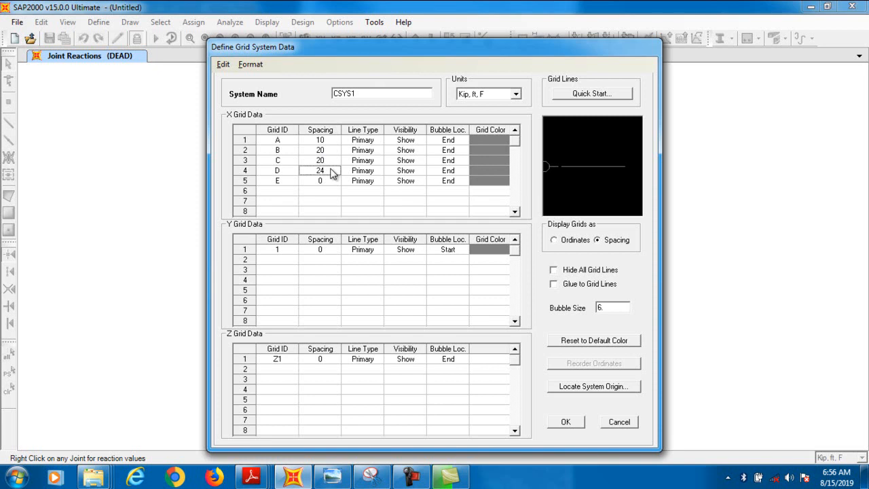
type("1")
left_click(569, 422)
left_click(572, 421)
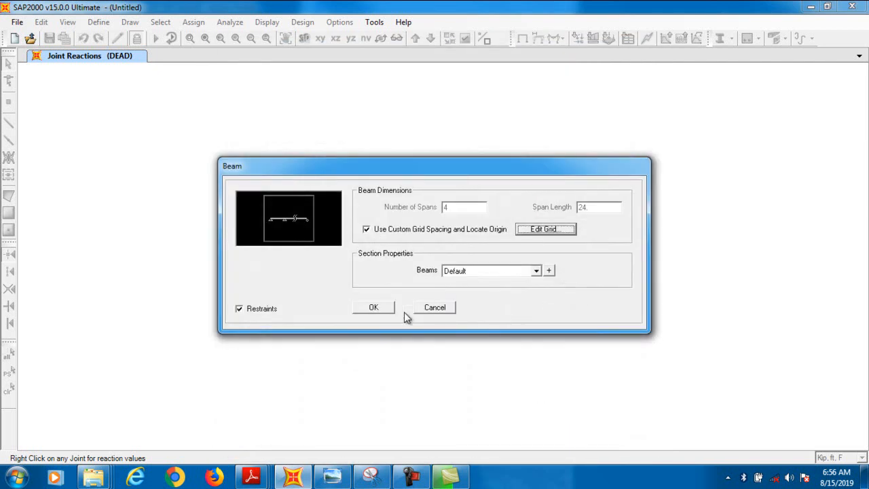
left_click(373, 307)
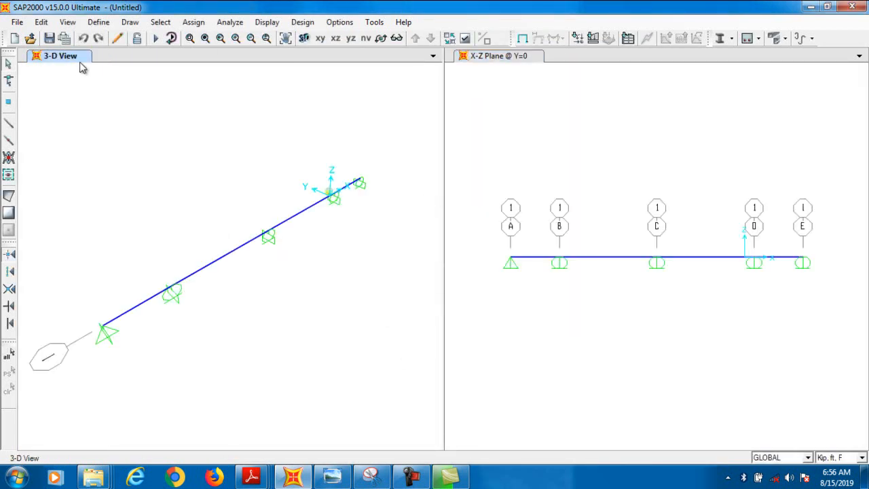
Close the 3-D view and remove all restraints from end joints A and E.
left_click(86, 56)
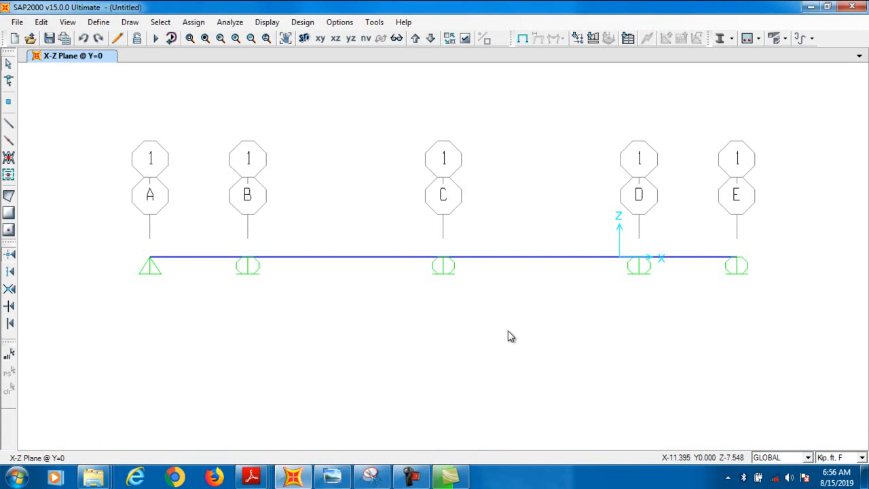
left_click(152, 260)
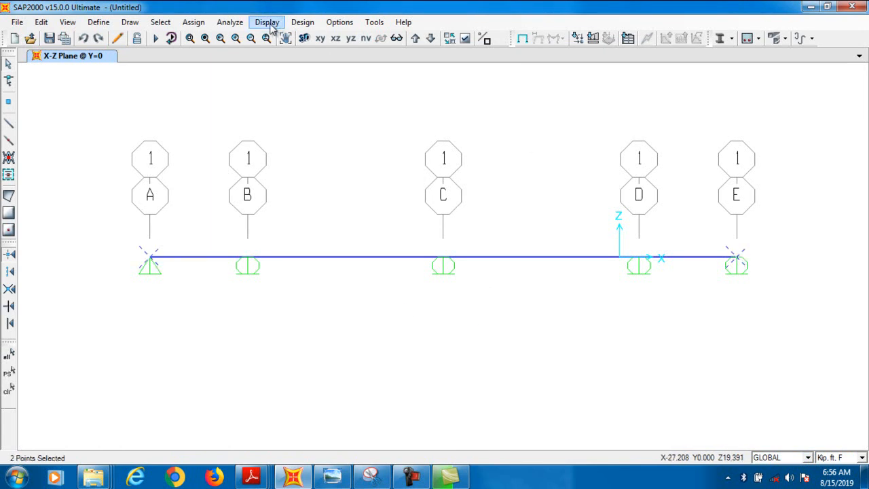
left_click(195, 22)
mouse_move(210, 38)
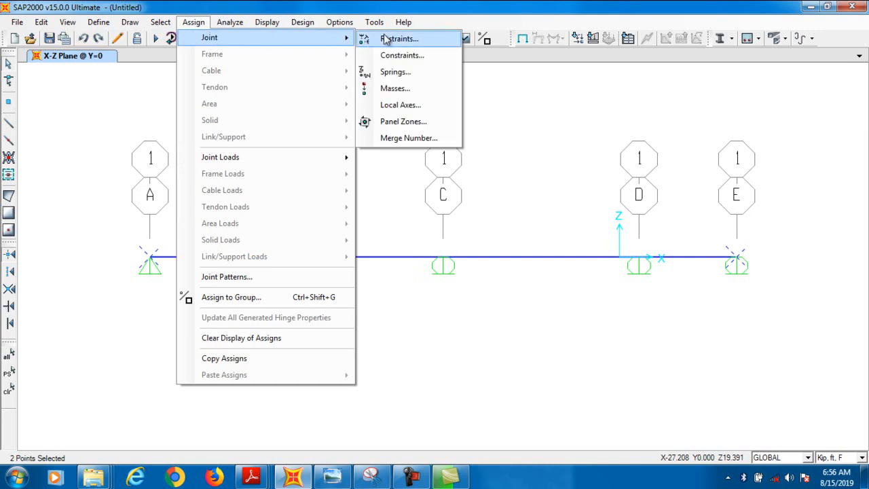
left_click(406, 39)
left_click(461, 283)
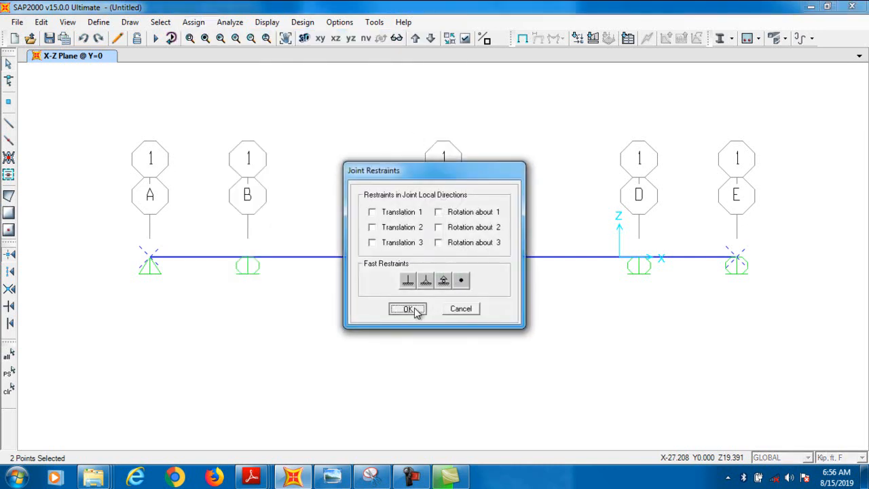
left_click(410, 309)
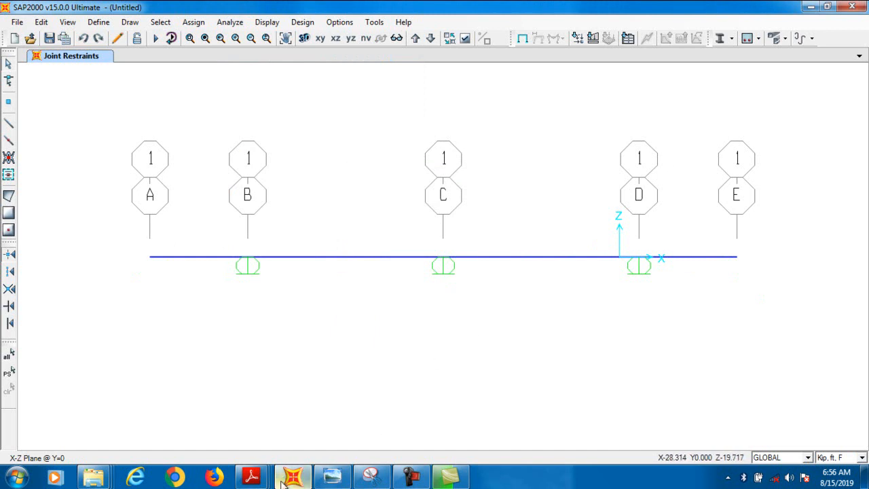
Check the support types at B, C and D in Chapter 12.pdf in Adobe Reader and return to SAP2000.
mouse_move(251, 477)
left_click(754, 424)
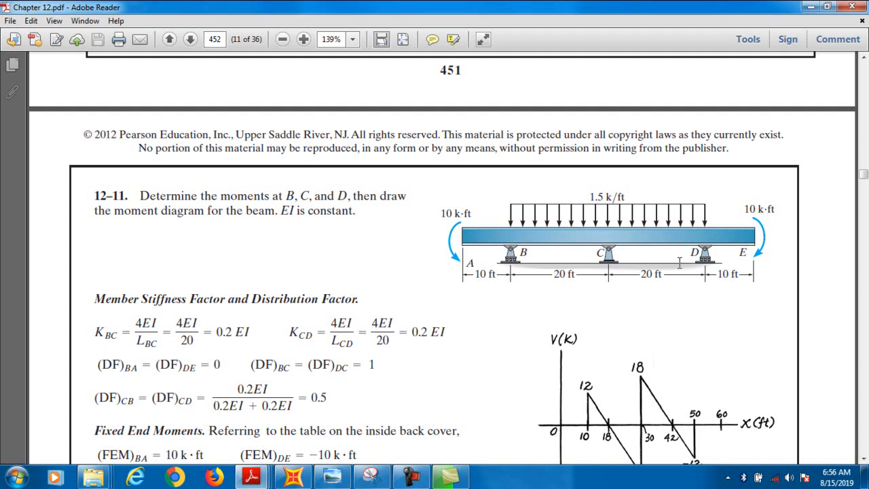
left_click(293, 477)
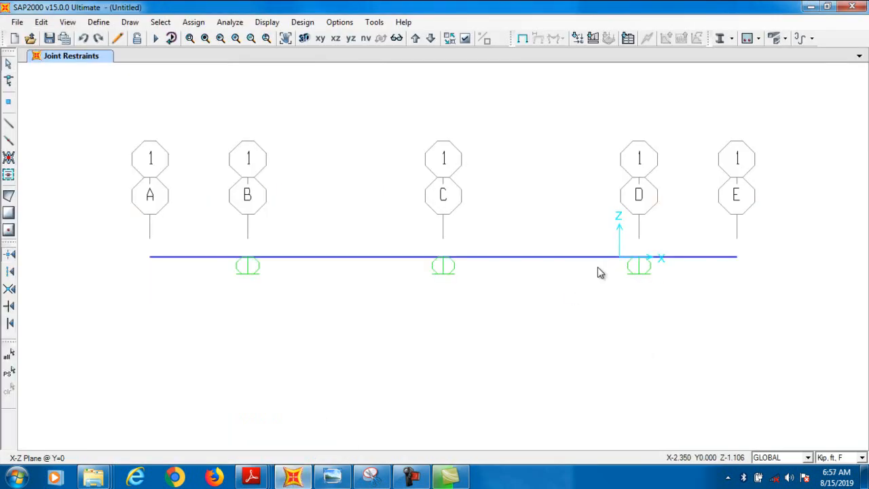
Assign roller restraints to joints B and D.
left_click(640, 262)
left_click(248, 263)
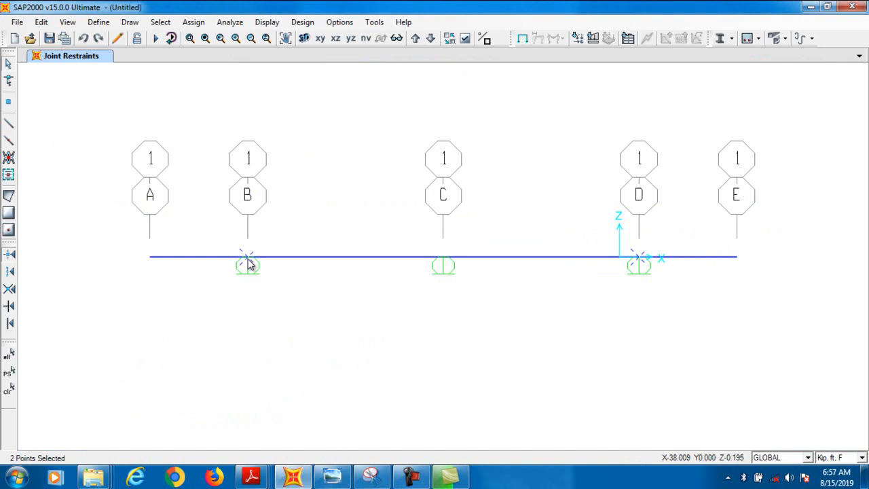
left_click(198, 22)
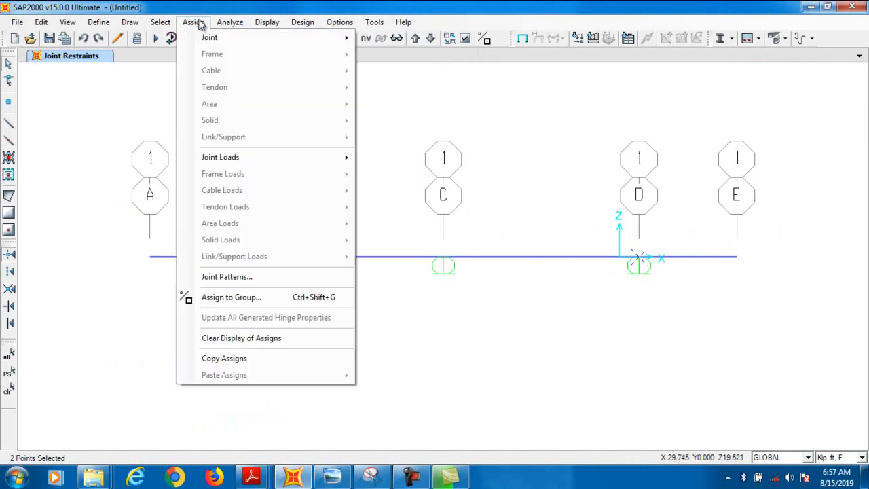
mouse_move(210, 38)
left_click(383, 38)
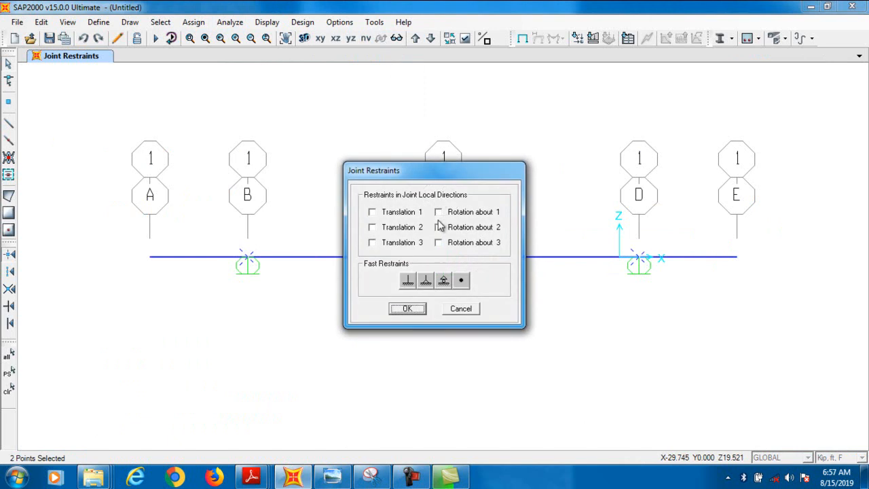
left_click(443, 281)
left_click(412, 309)
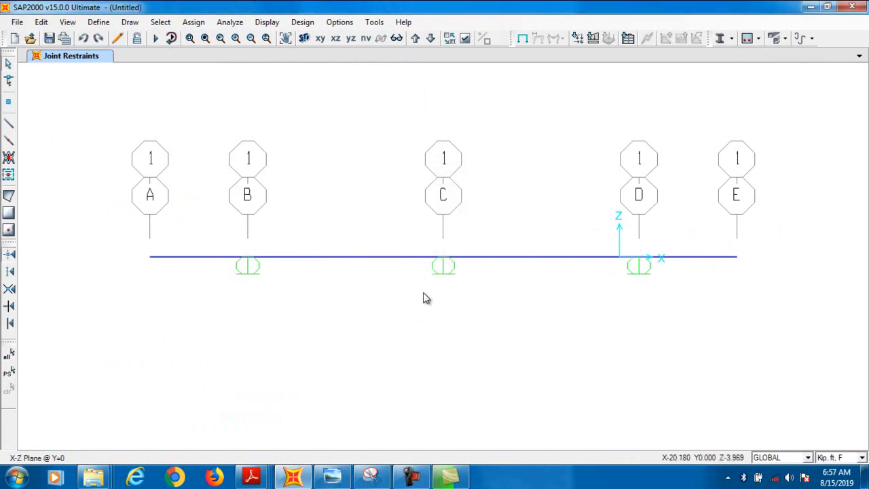
Assign a pinned restraint to joint C.
left_click(444, 263)
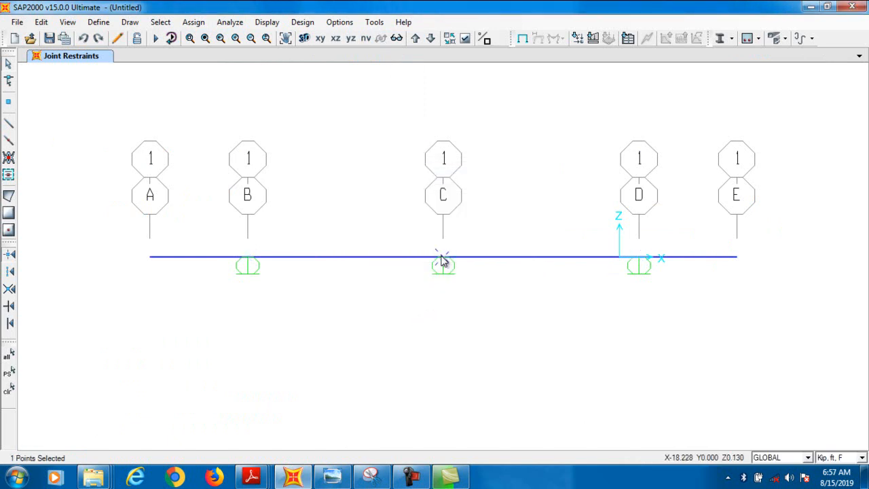
left_click(190, 22)
mouse_move(209, 38)
left_click(380, 38)
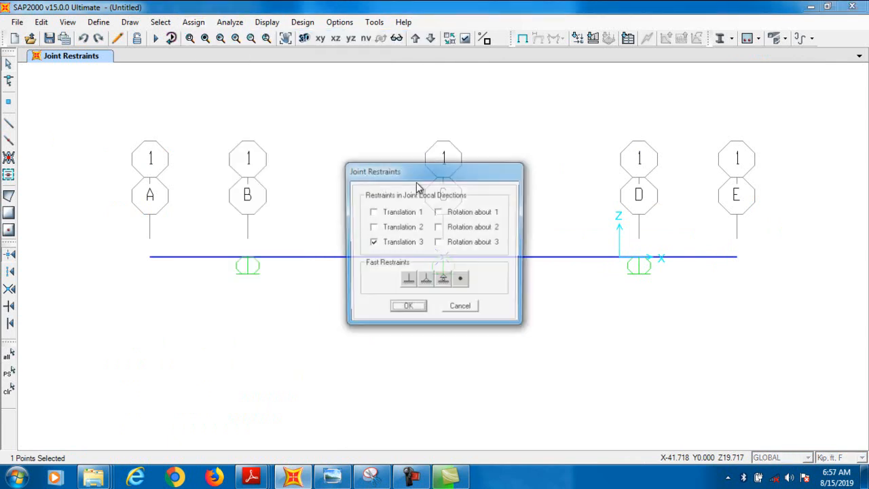
left_click(426, 280)
left_click(416, 309)
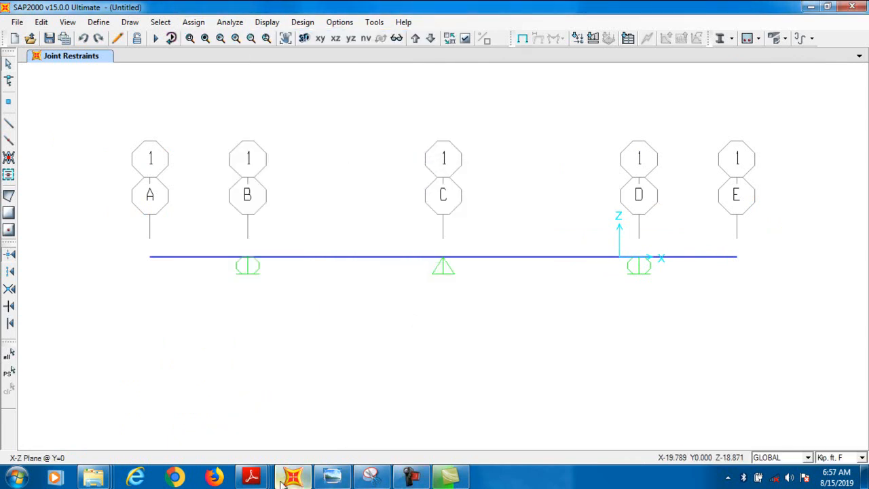
Check the loaded spans and distributed load of problem 12–11 in Chapter 12.pdf in Adobe Reader and return to SAP2000.
mouse_move(262, 481)
left_click(774, 418)
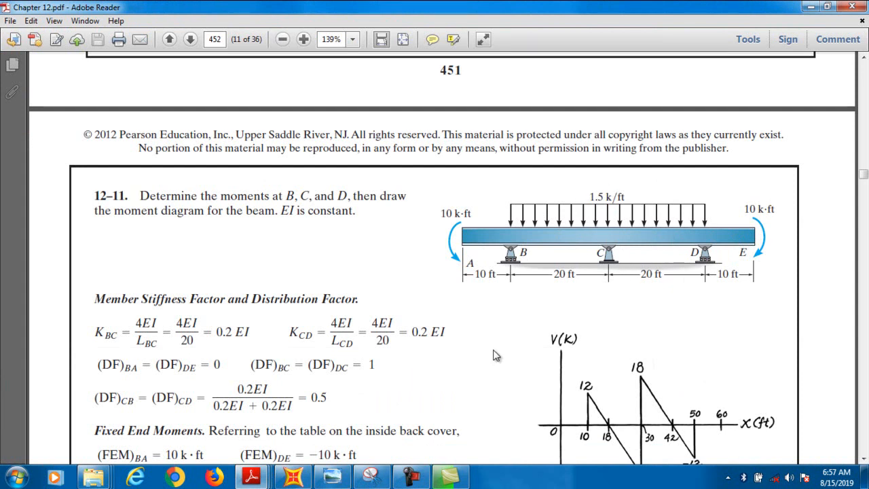
left_click(294, 477)
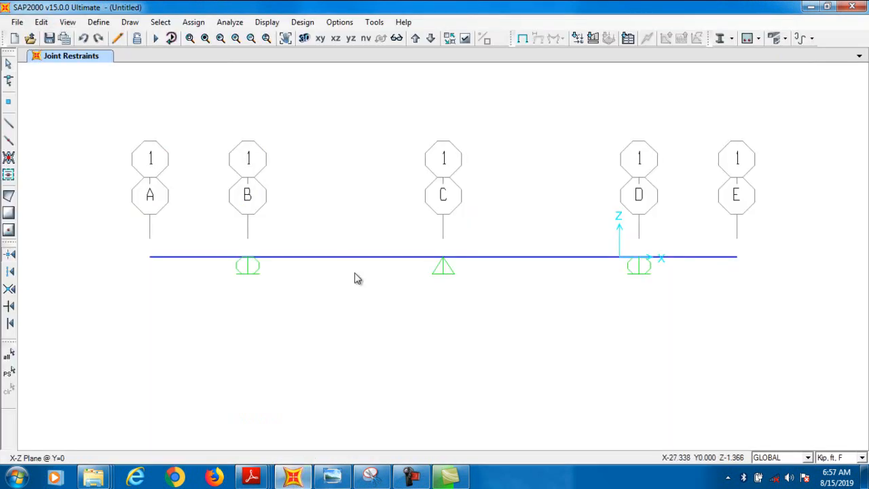
Start a distributed load assignment for spans BC and CD and set the DEAD pattern's self-weight multiplier to 0.
left_click(576, 258)
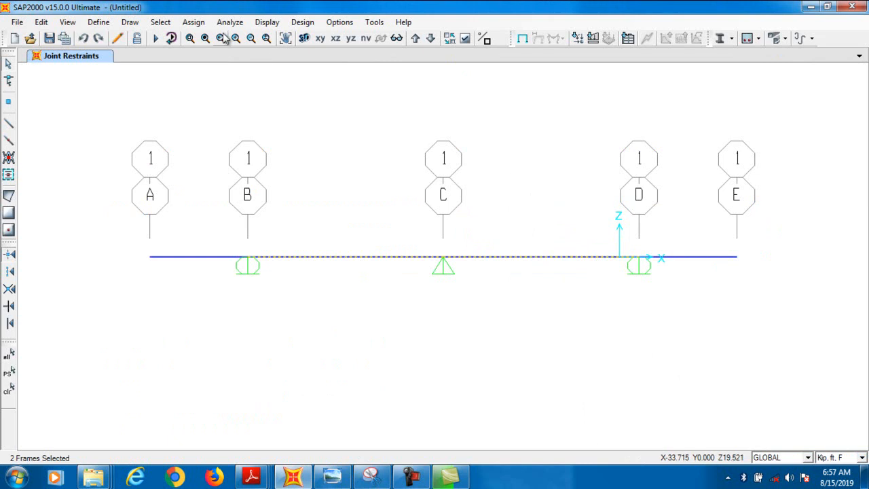
left_click(197, 22)
mouse_move(234, 173)
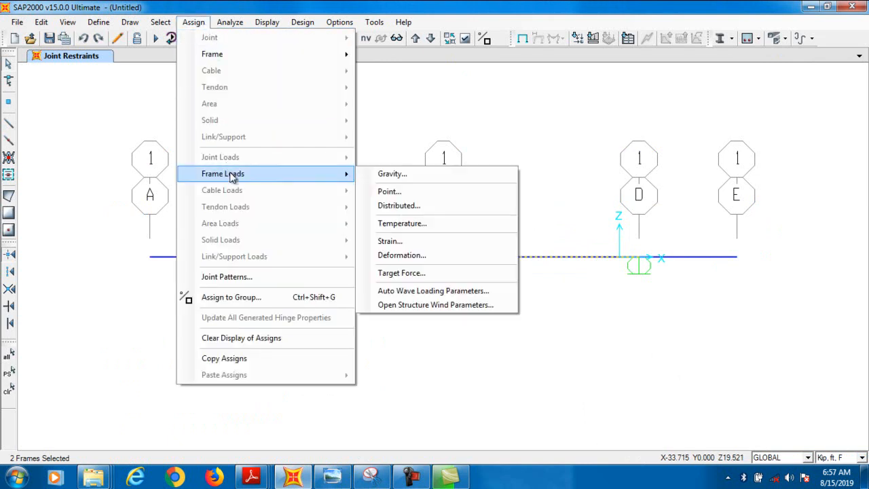
left_click(402, 205)
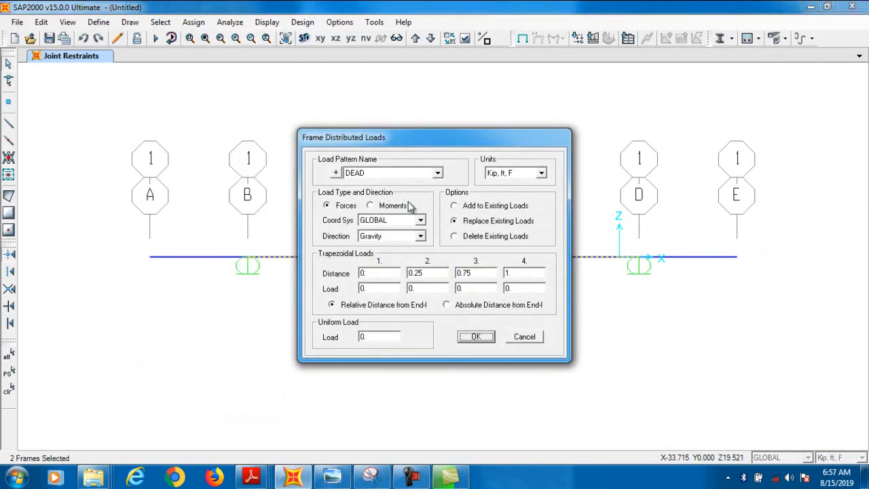
left_click(338, 173)
double_click(422, 214)
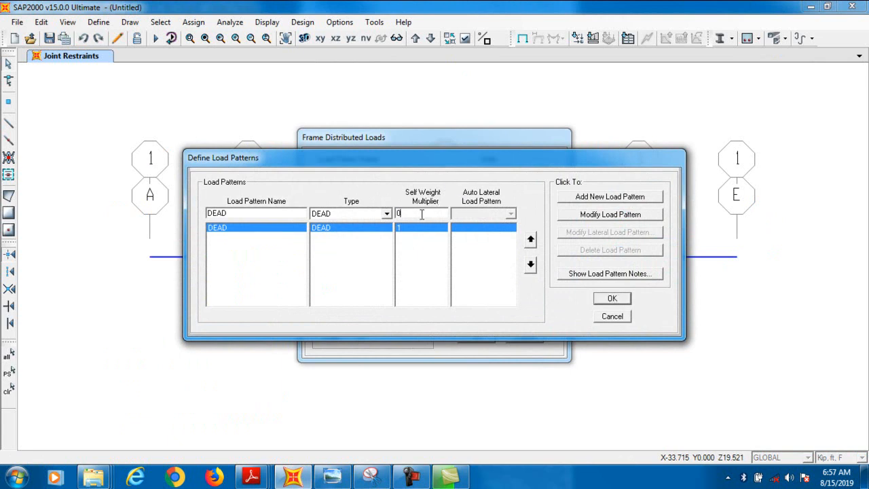
left_click(614, 219)
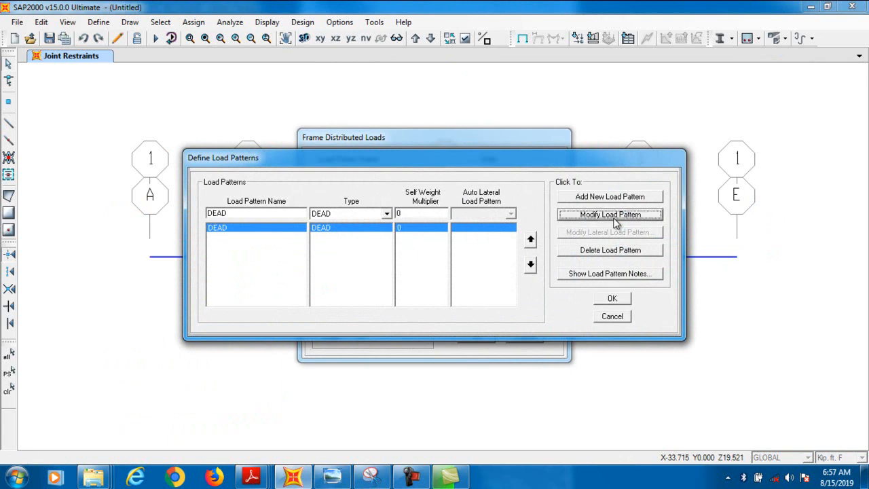
left_click(612, 300)
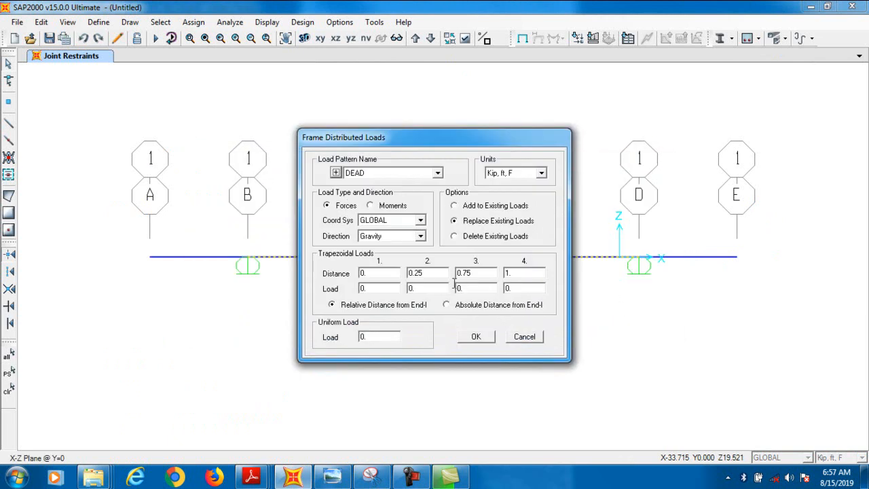
Add a uniform gravity load of 1.5 kip/ft to spans BC and CD under DEAD, keeping existing loads.
left_click(492, 207)
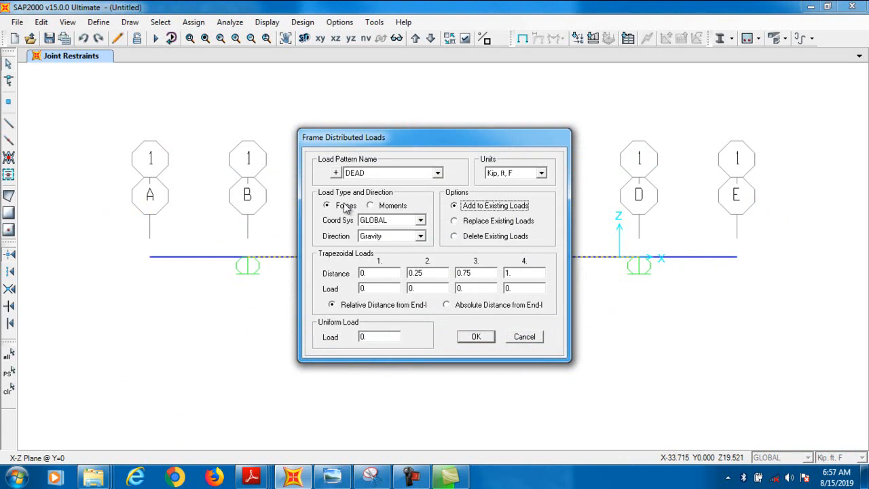
left_click(373, 337)
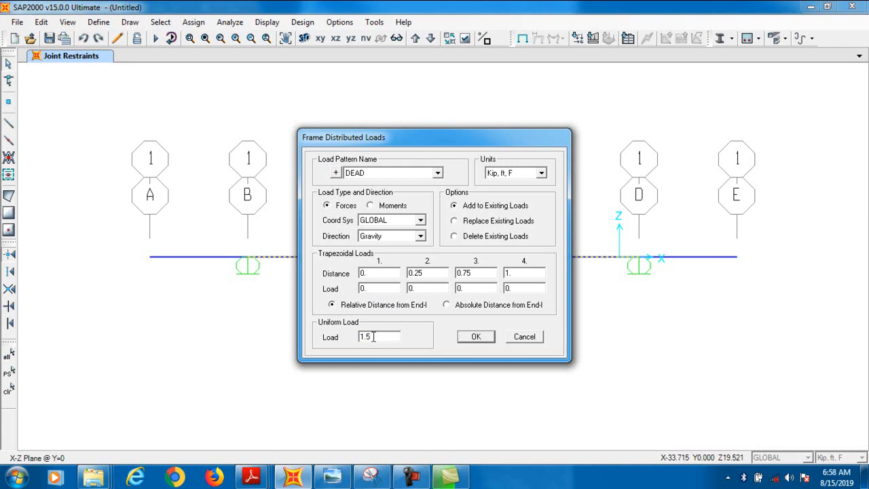
left_click(484, 339)
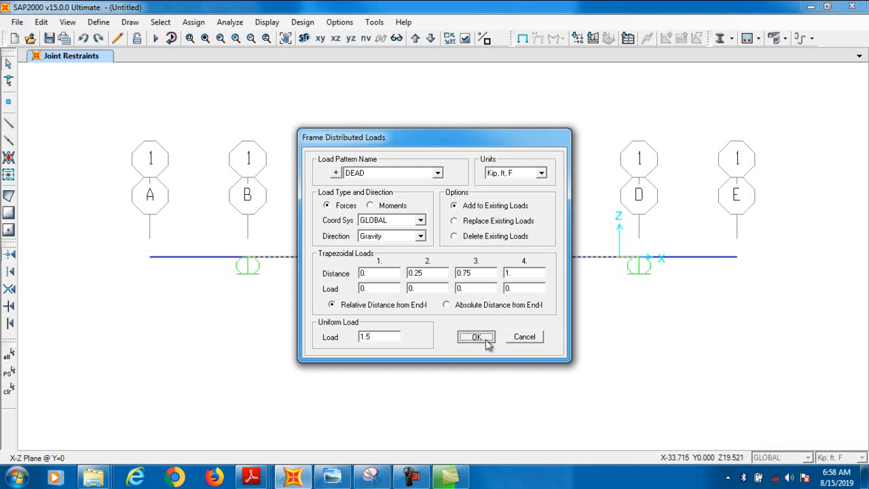
Start a joint force assignment for end joint A under the DEAD pattern, set to add to existing loads.
left_click(150, 258)
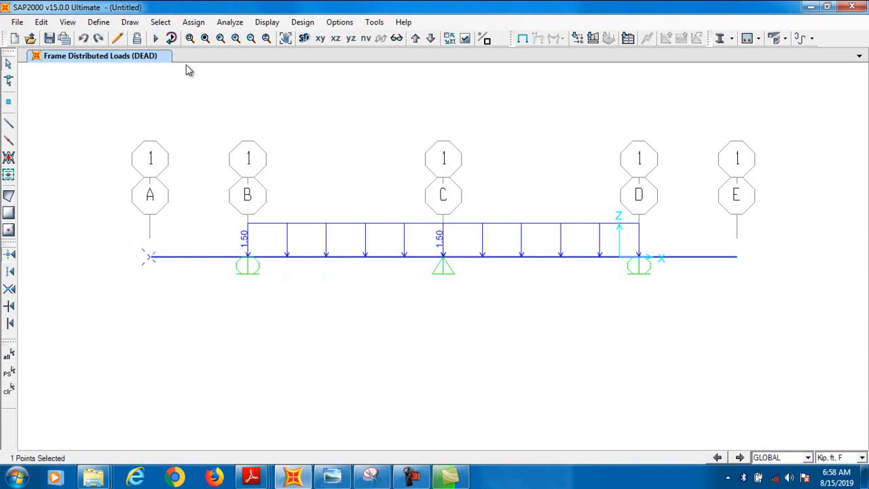
left_click(195, 22)
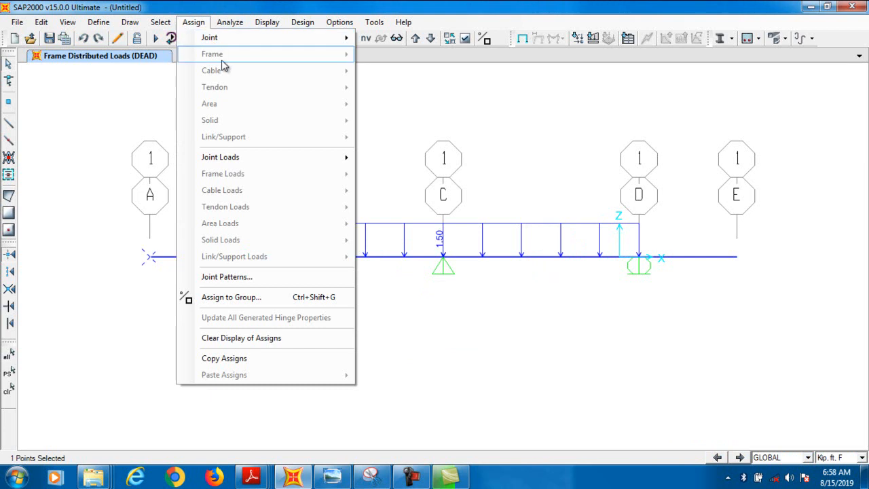
left_click(74, 147)
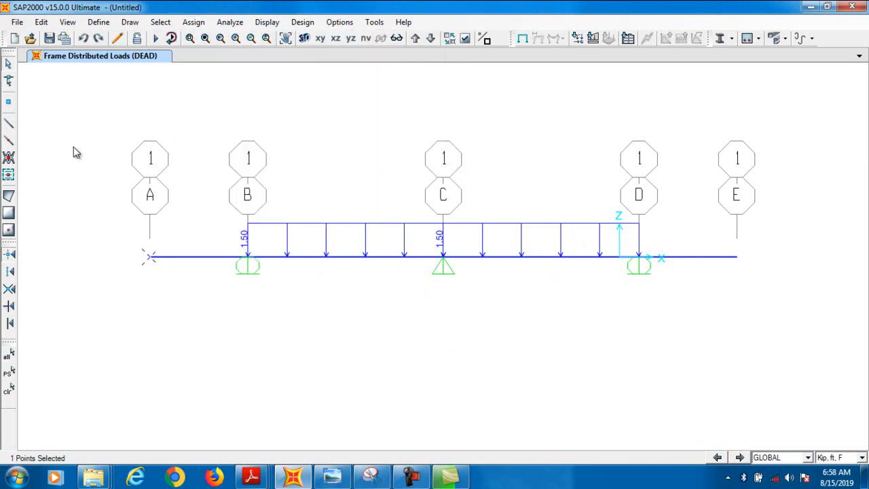
left_click(194, 22)
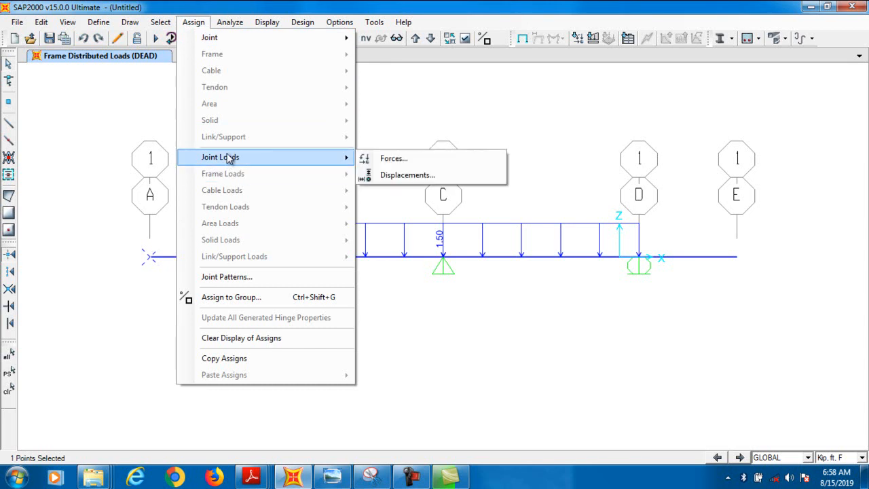
left_click(385, 165)
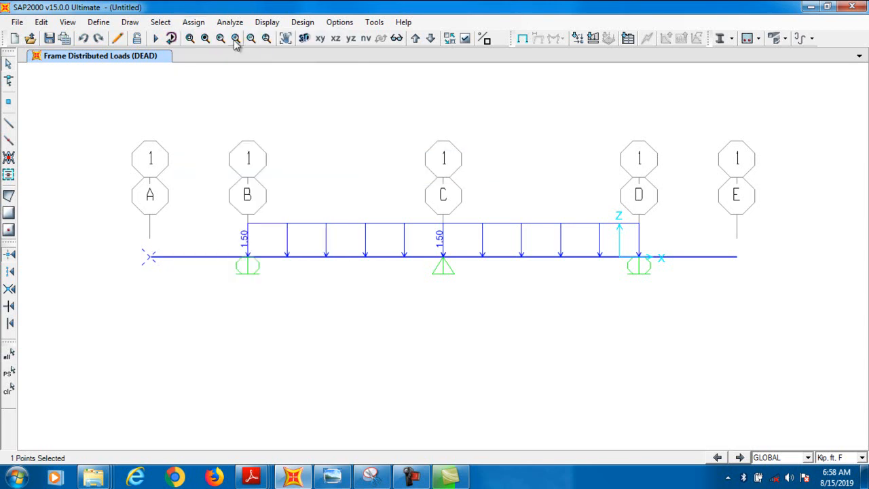
left_click(194, 22)
mouse_move(231, 163)
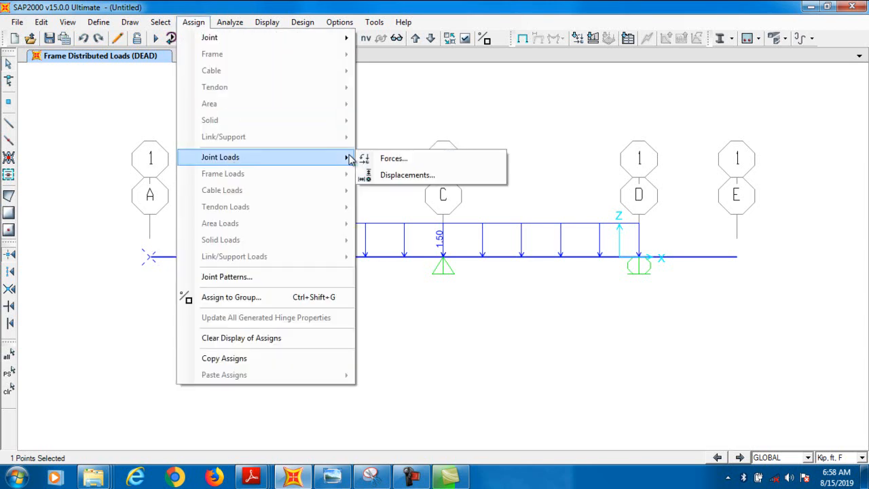
left_click(374, 159)
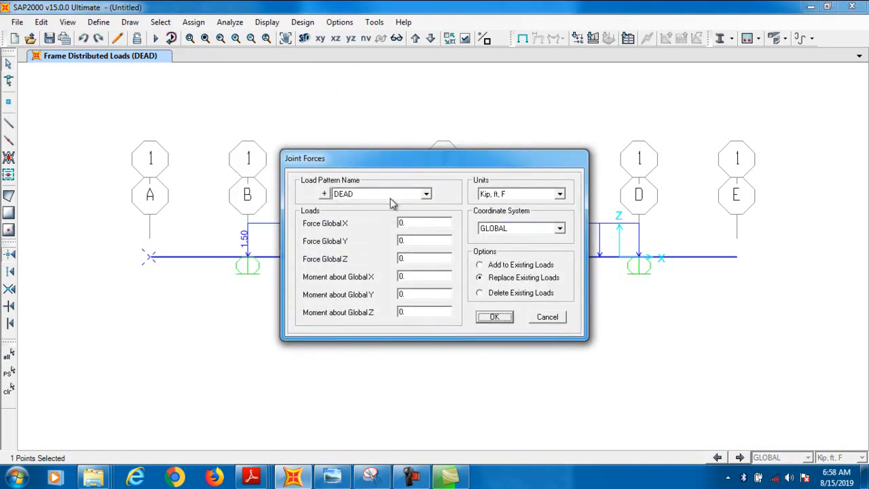
left_click(324, 194)
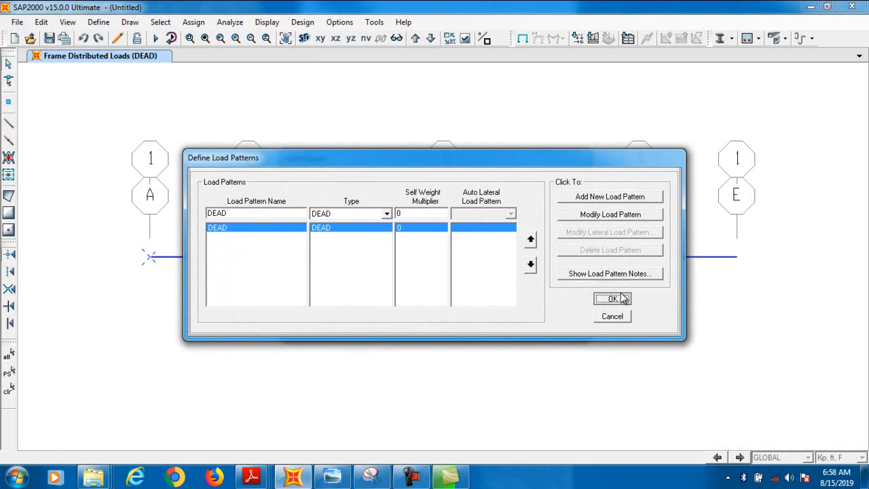
left_click(612, 298)
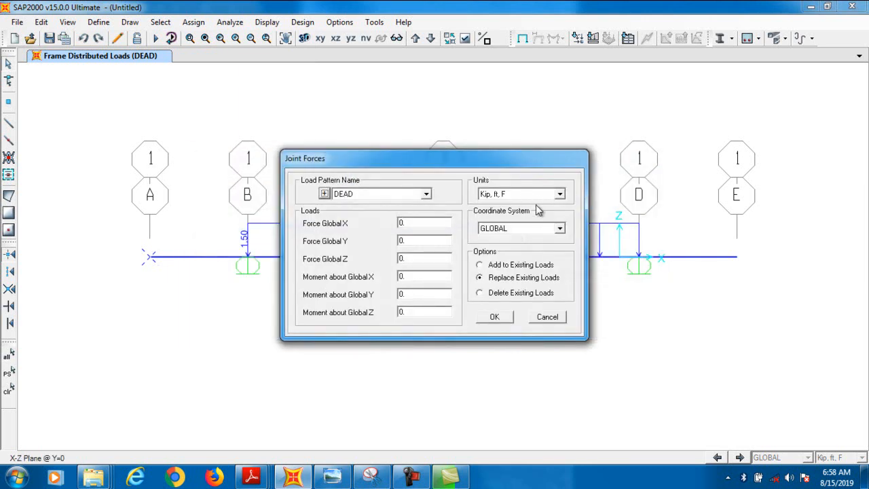
left_click(501, 266)
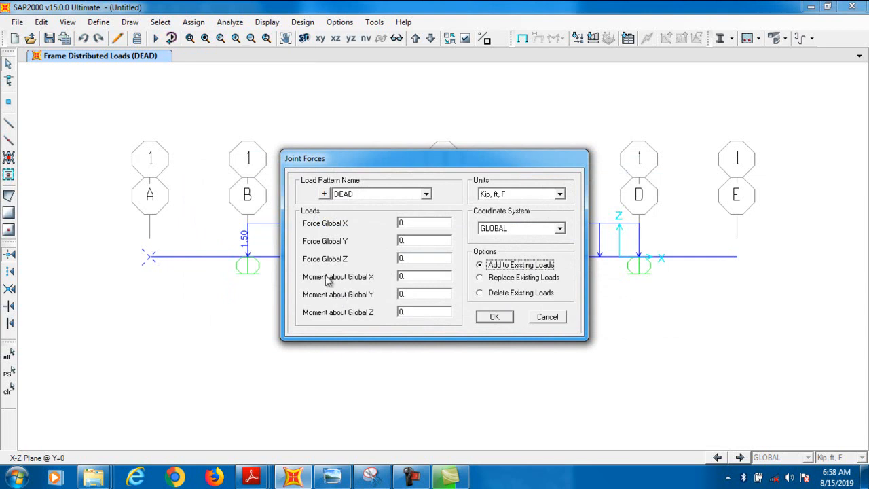
Check the end moment's direction at A in Chapter 12.pdf and apply a moment of -10 kip-ft about global Y to joint A.
mouse_move(252, 477)
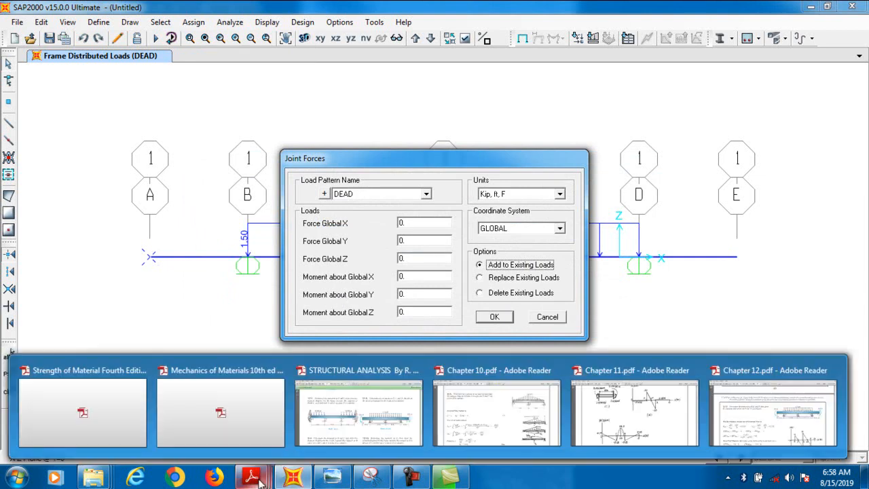
left_click(767, 435)
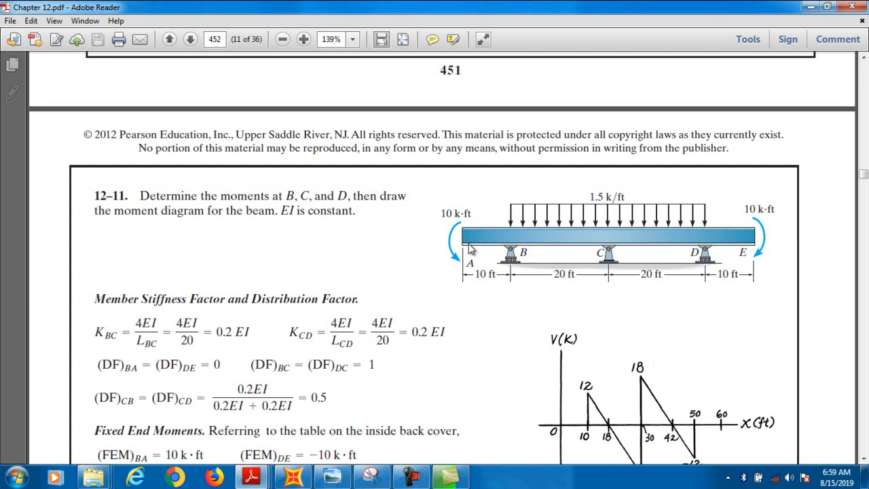
left_click(297, 479)
double_click(406, 294)
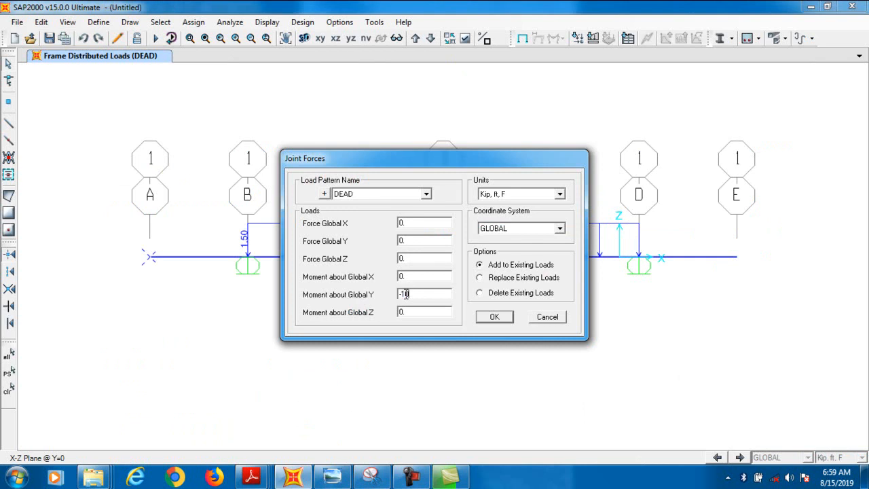
left_click(510, 323)
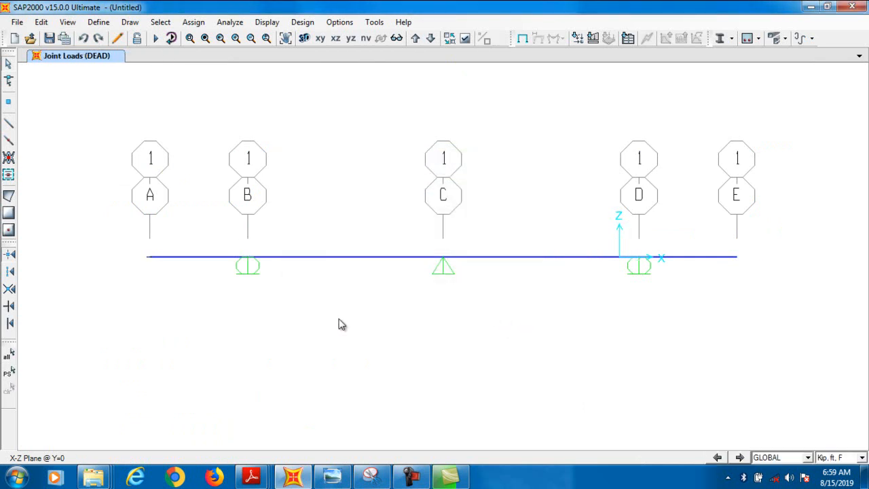
Select end joint E of the beam.
left_click(738, 258)
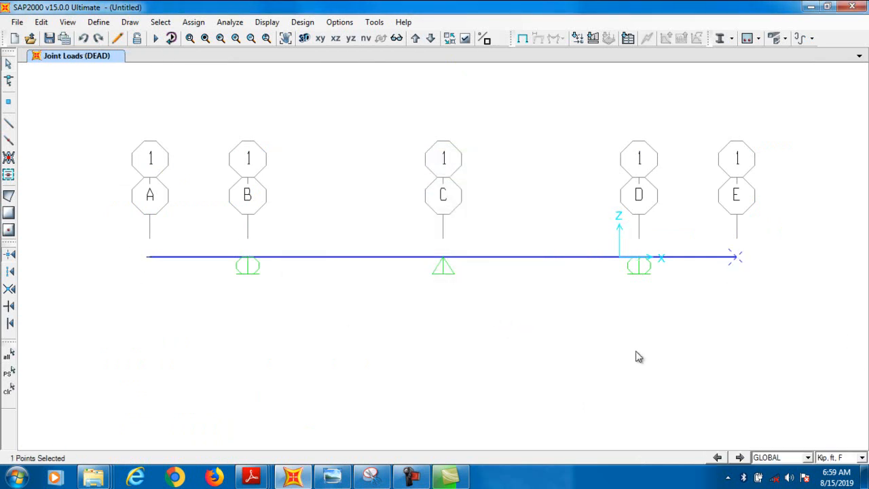
mouse_move(245, 480)
left_click(194, 22)
mouse_move(229, 157)
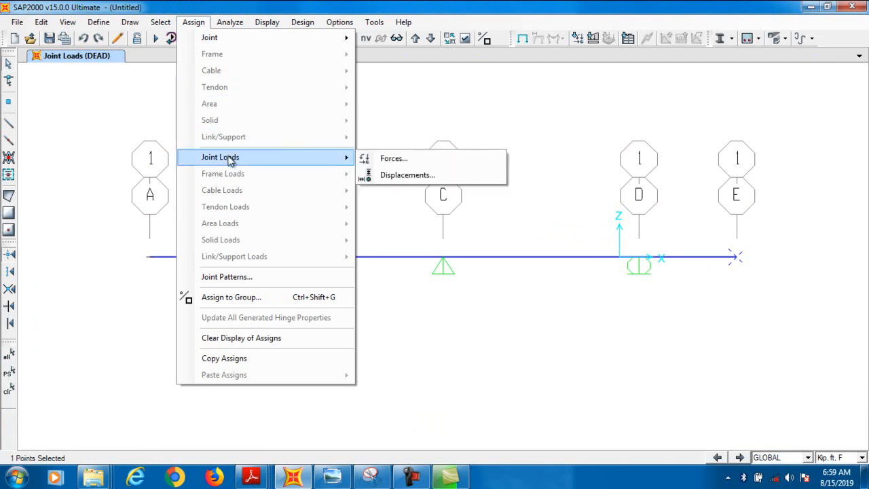
left_click(388, 174)
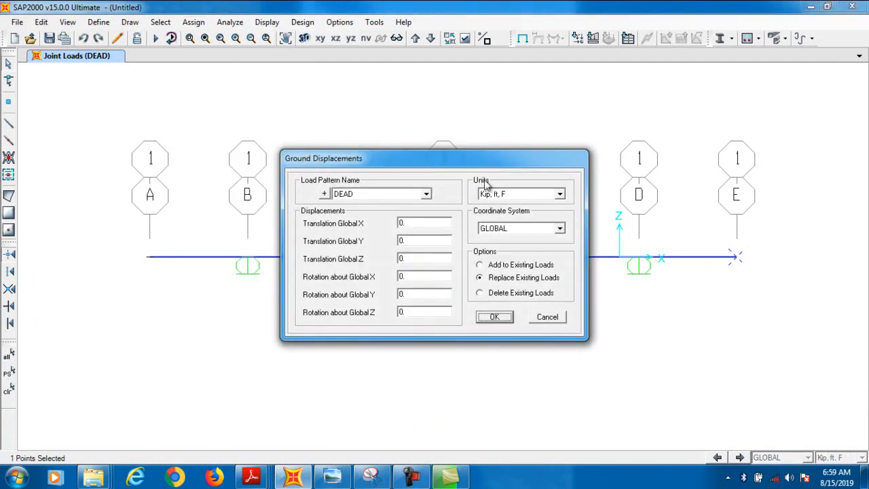
left_click(553, 317)
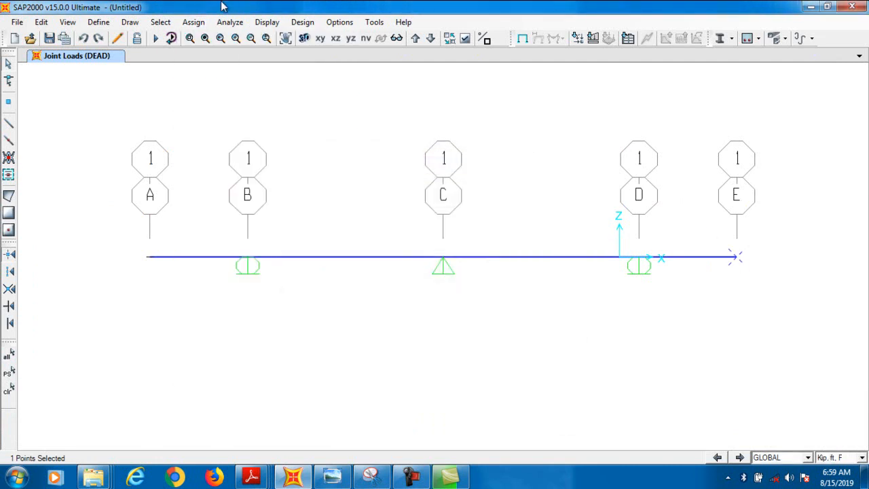
Apply a moment of 10 kip-ft about global Y to joint E under DEAD, adding to existing loads.
left_click(195, 22)
mouse_move(204, 41)
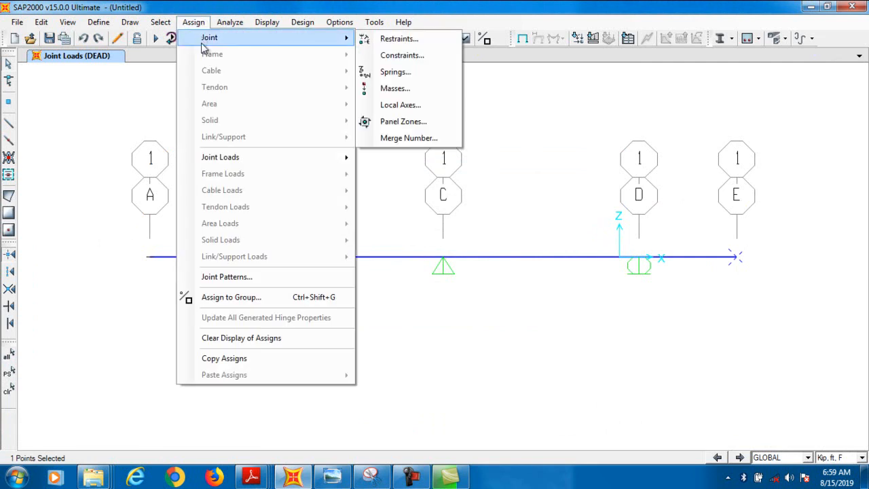
mouse_move(211, 160)
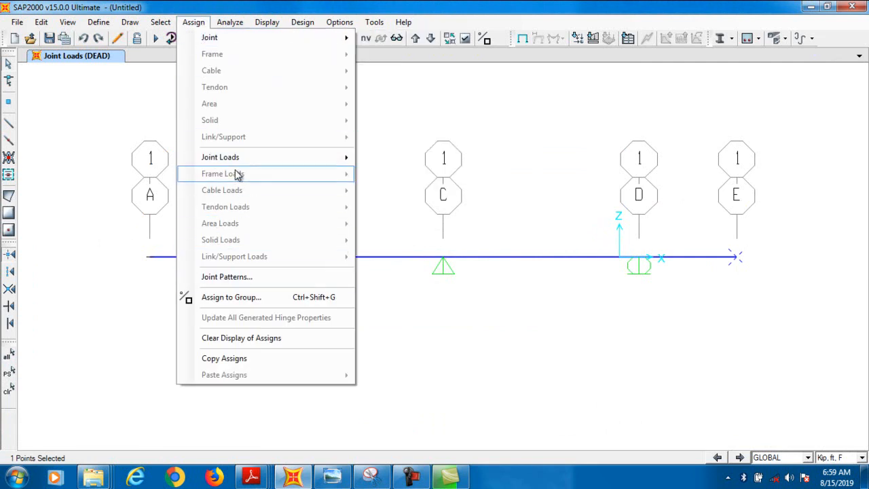
left_click(394, 159)
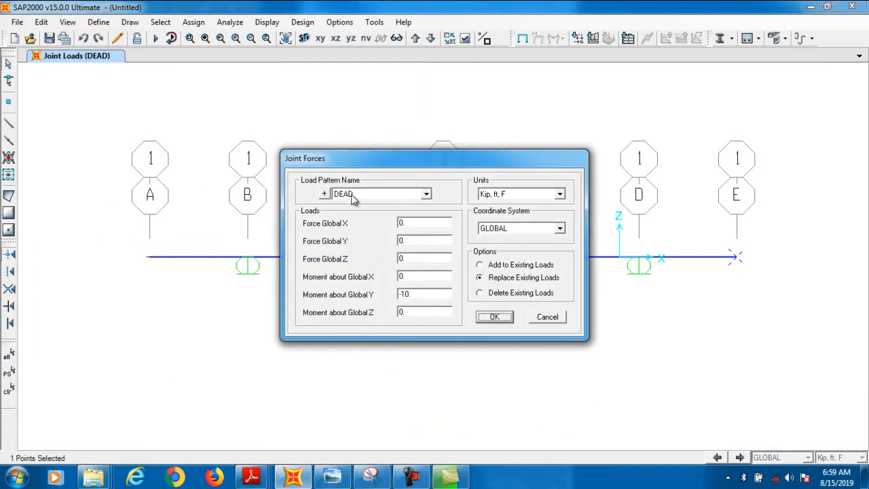
double_click(426, 293)
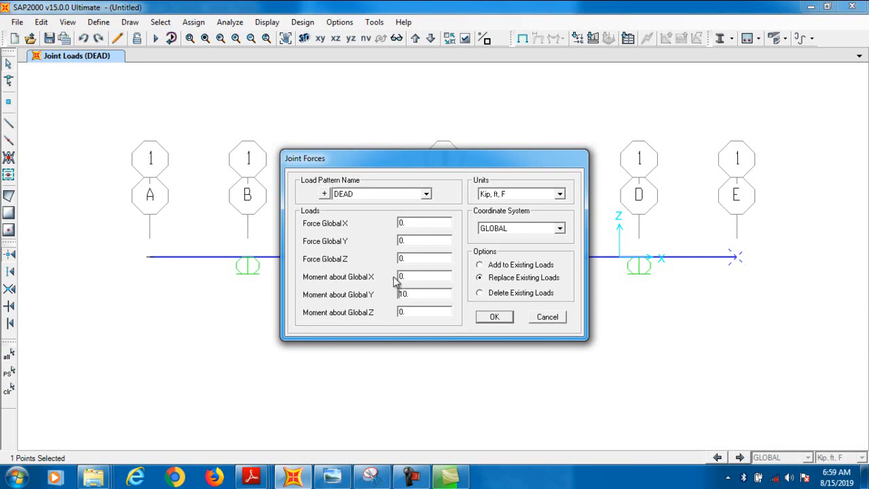
left_click(507, 266)
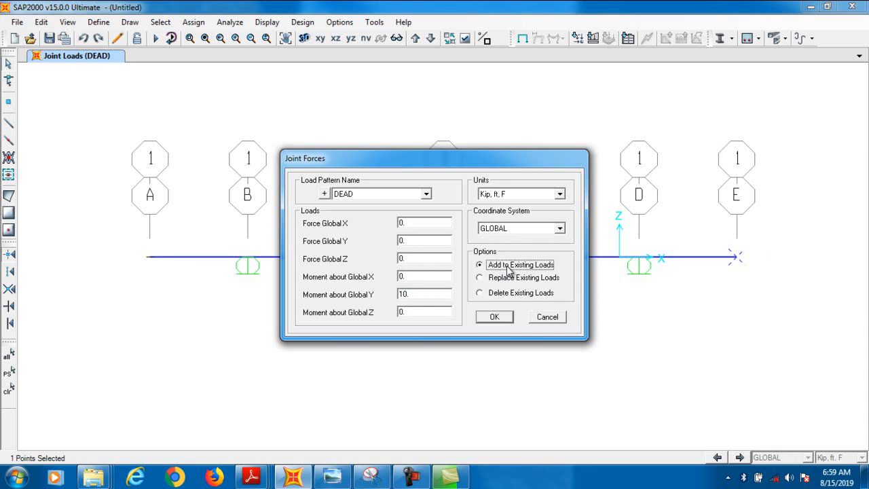
left_click(495, 317)
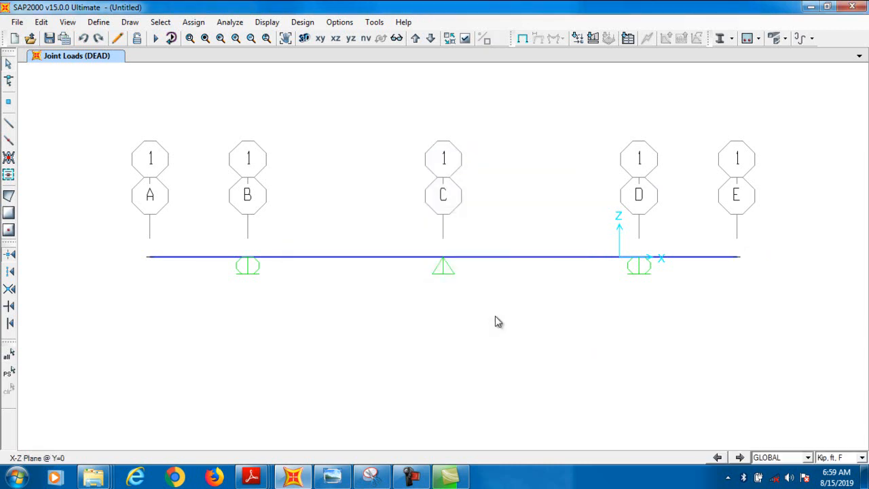
Check the end moments in 3-D, display the frame span loads for DEAD, and return to the XZ elevation.
left_click(305, 38)
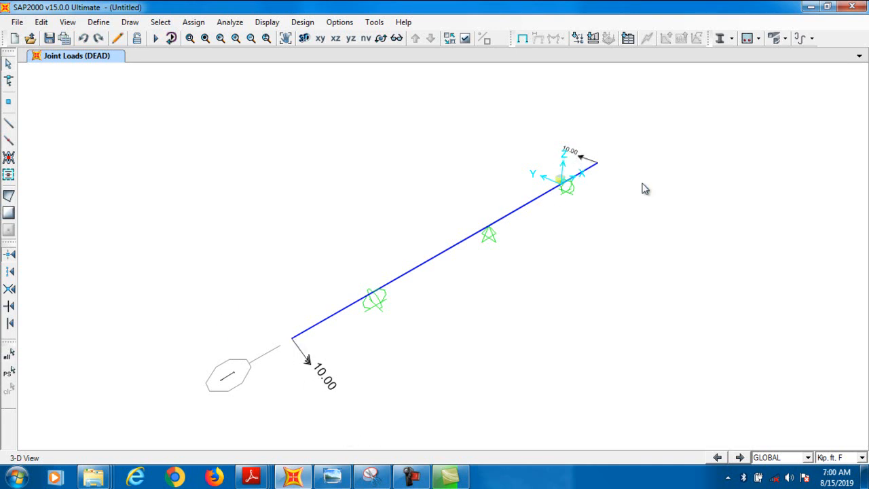
left_click(261, 25)
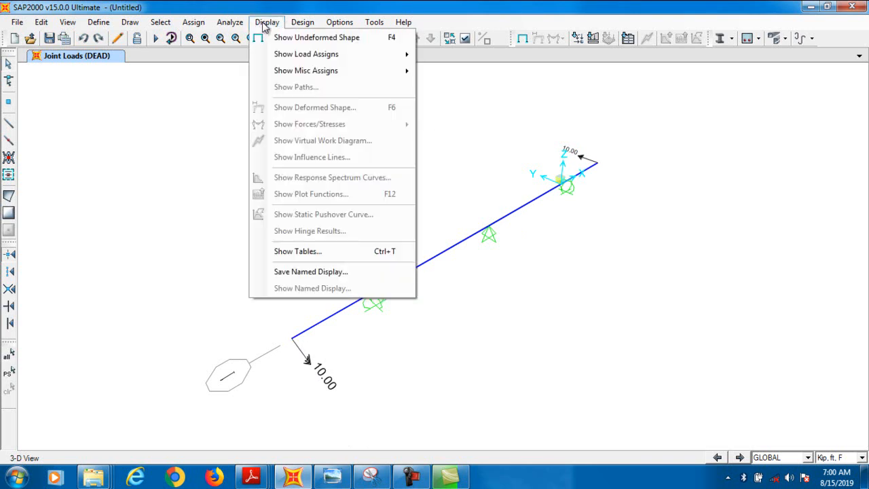
mouse_move(327, 57)
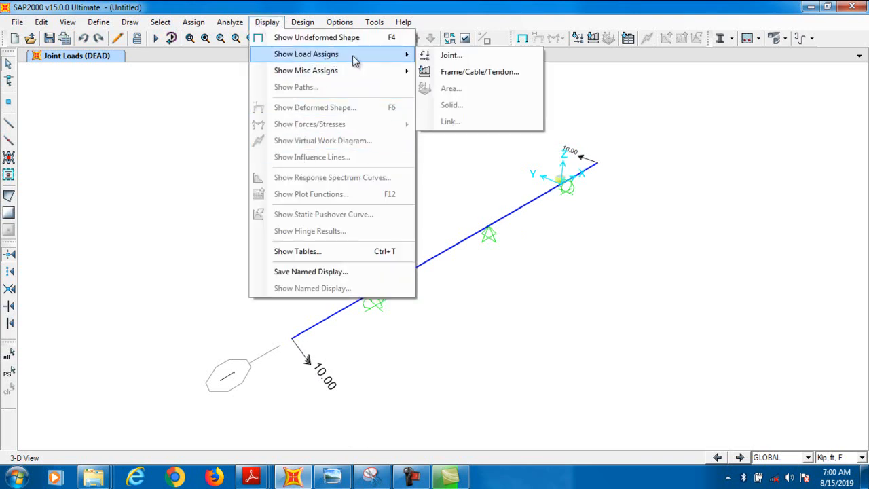
left_click(457, 72)
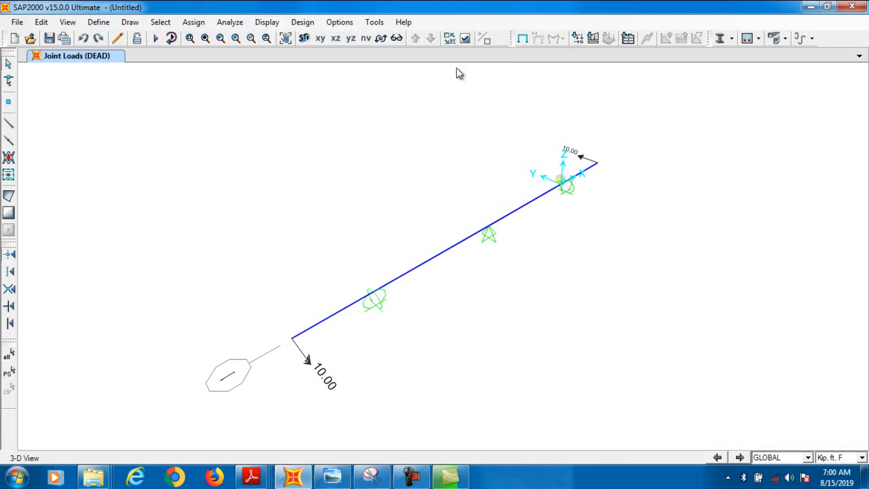
left_click(404, 381)
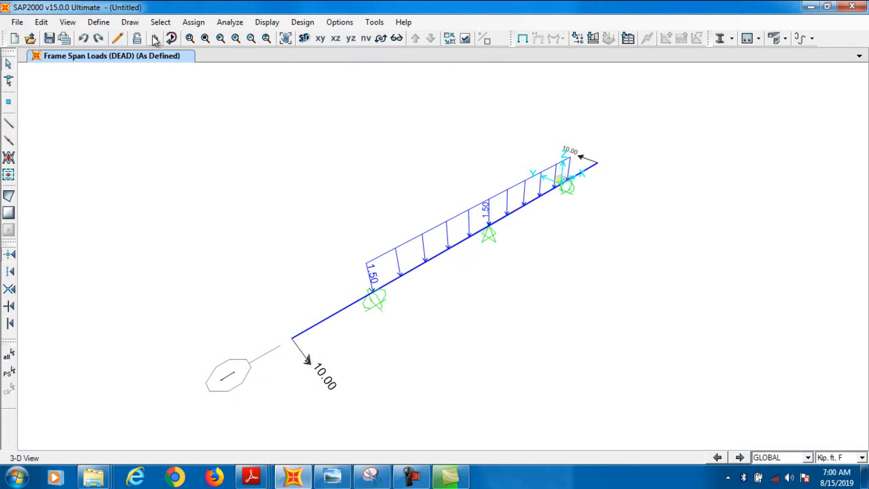
left_click(336, 38)
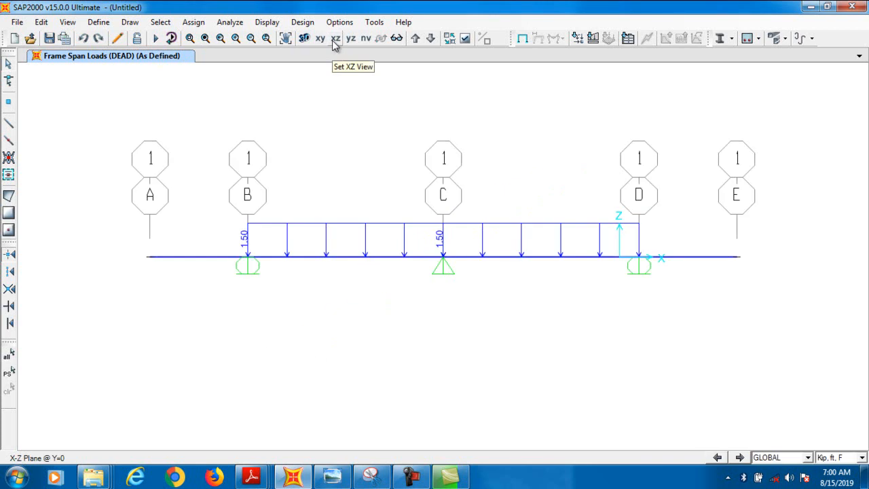
Set the load cases to run and start the analysis, saving the model as 28 in New folder.
left_click(158, 40)
left_click(275, 194)
left_click(588, 178)
left_click(601, 317)
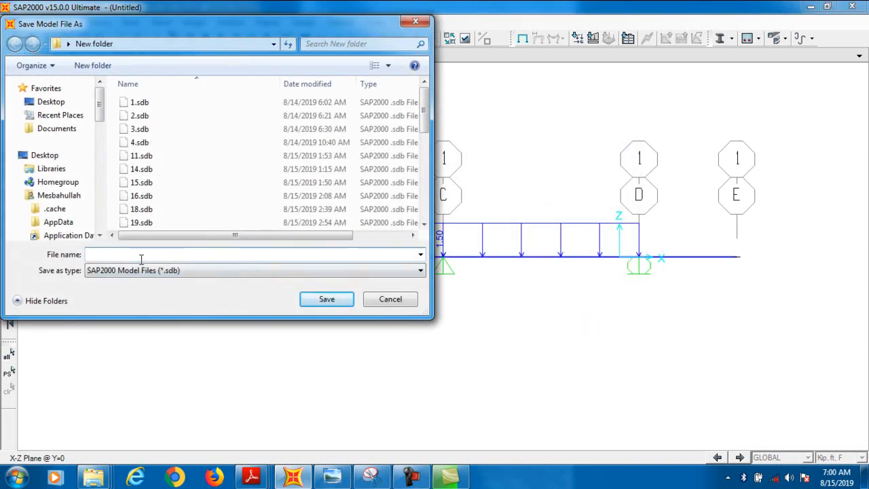
type("2")
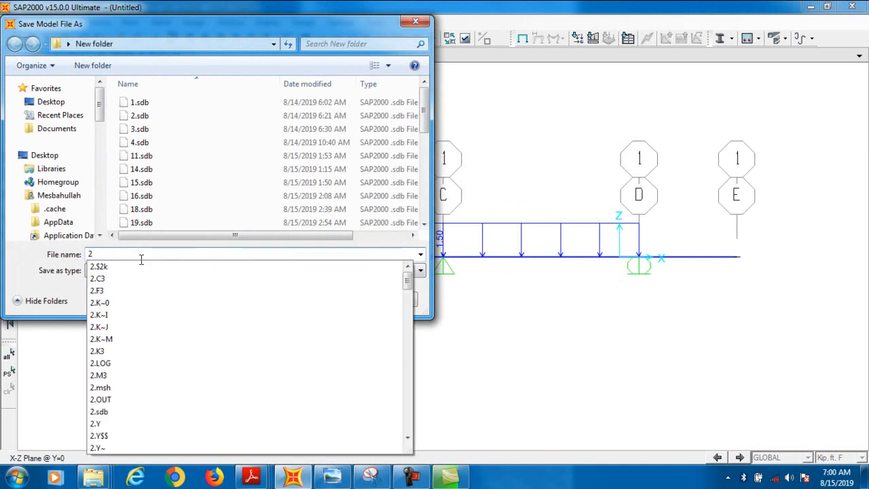
type("8")
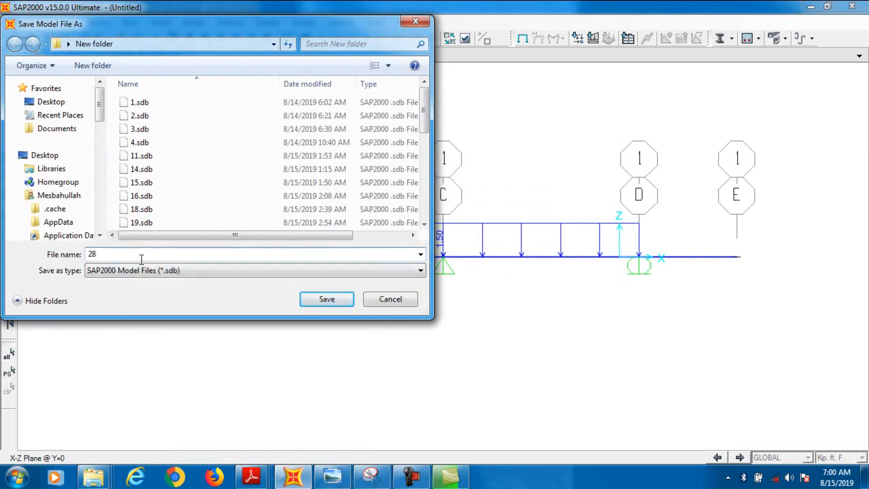
left_click(306, 299)
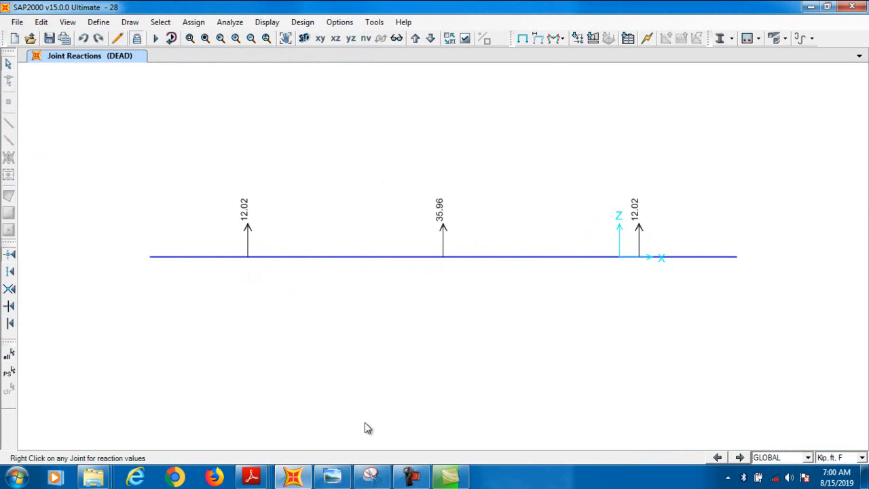
Switch to Chapter 12.pdf in Adobe Reader and examine the solution's shear and moment diagrams for comparison with the joint reactions.
mouse_move(251, 476)
left_click(773, 415)
scroll(707, 364, "down", 5)
scroll(706, 364, "down", 5)
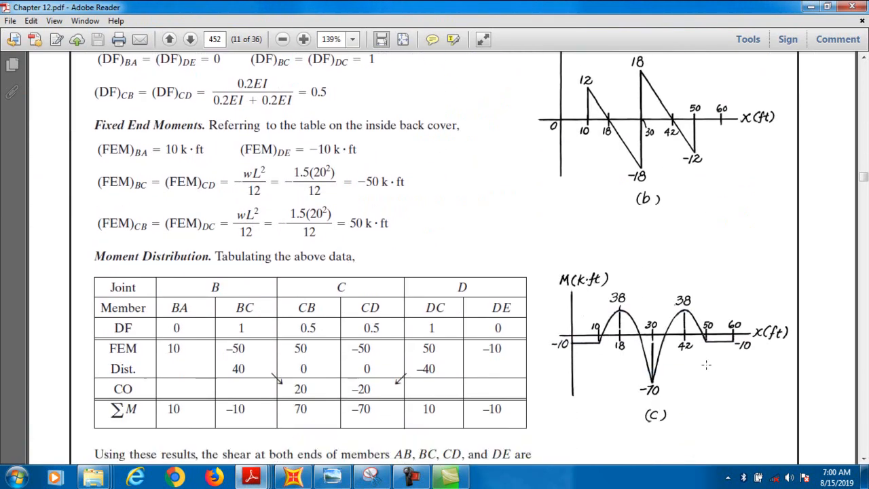
scroll(699, 285, "up", 4)
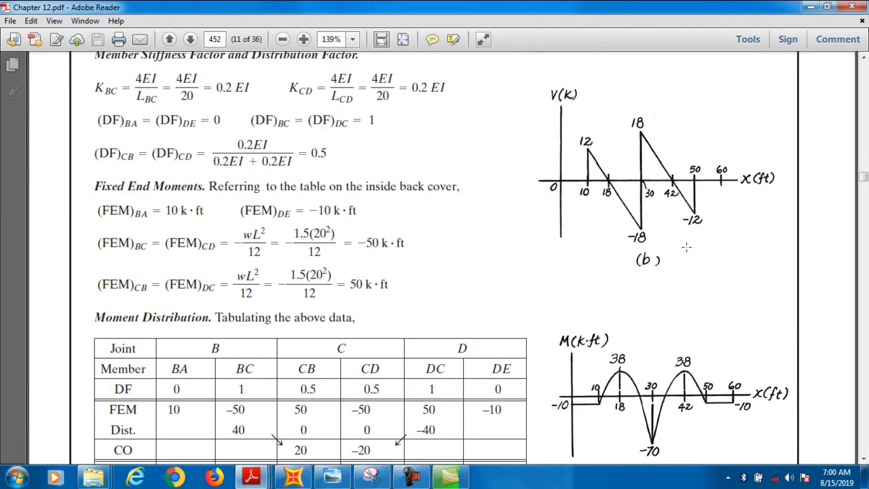